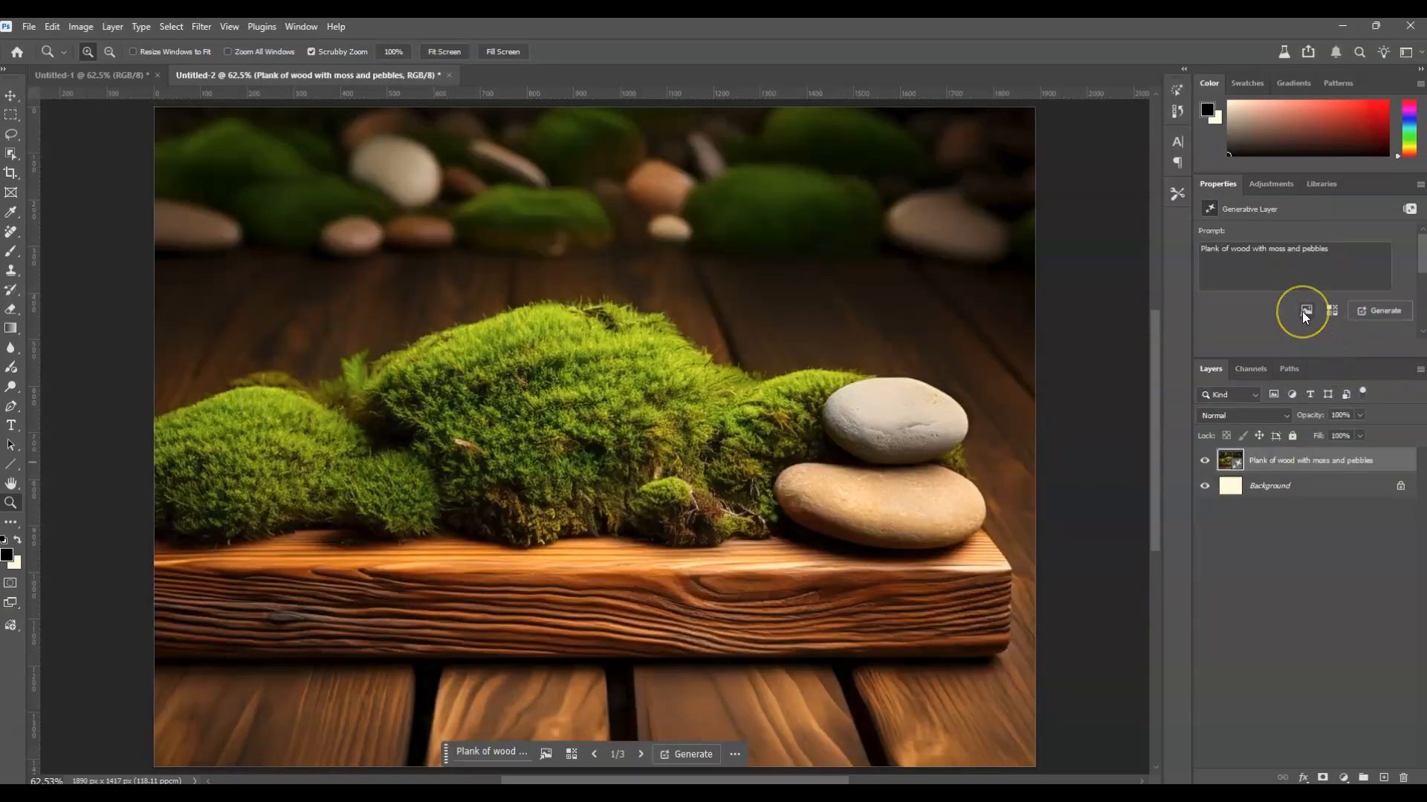
{"action": "left_click", "coordinate": [1306, 310]}
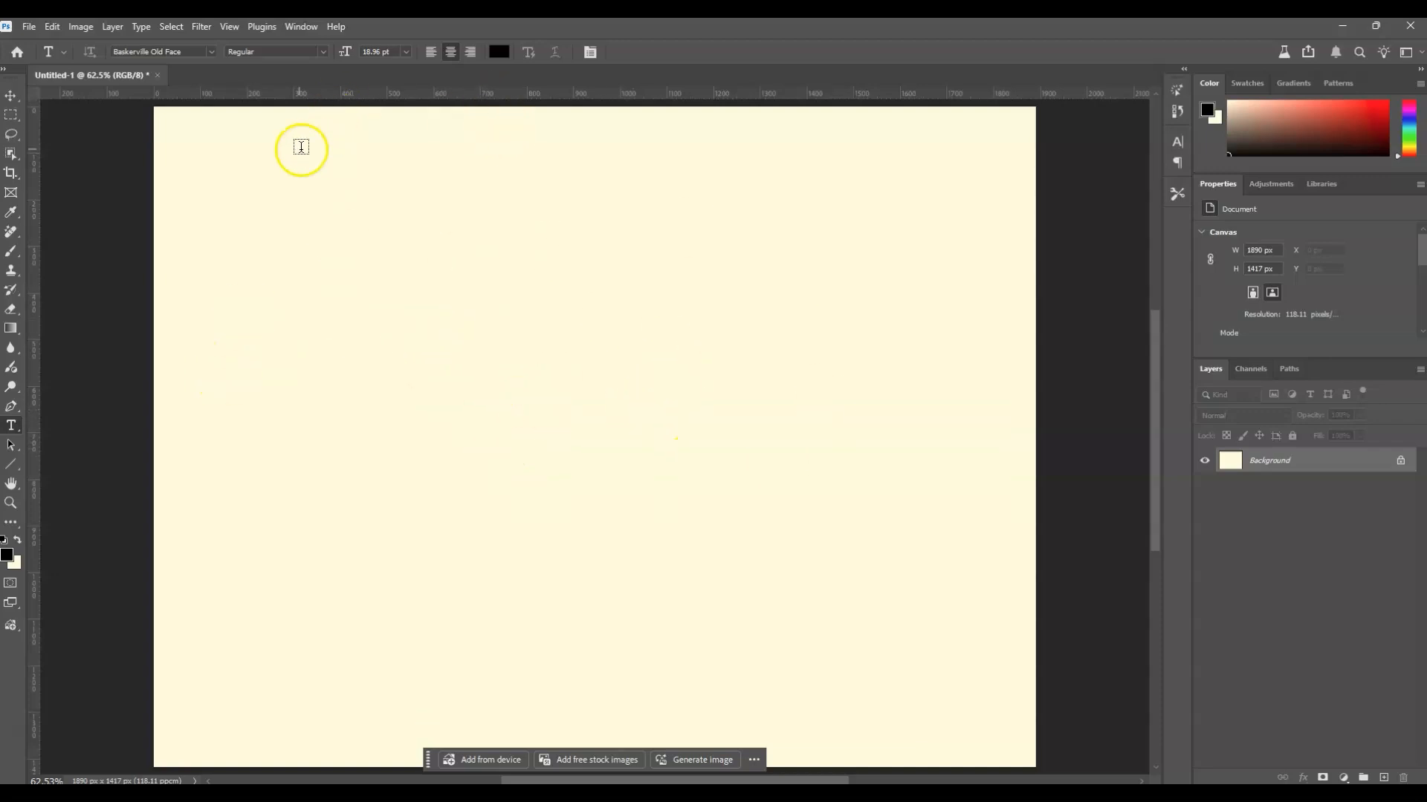
Add black, centred Baskerville Old Face text reading "DOODLE ROYALTY" on two lines in the upper part of the canvas
{"action": "left_click", "coordinate": [498, 51]}
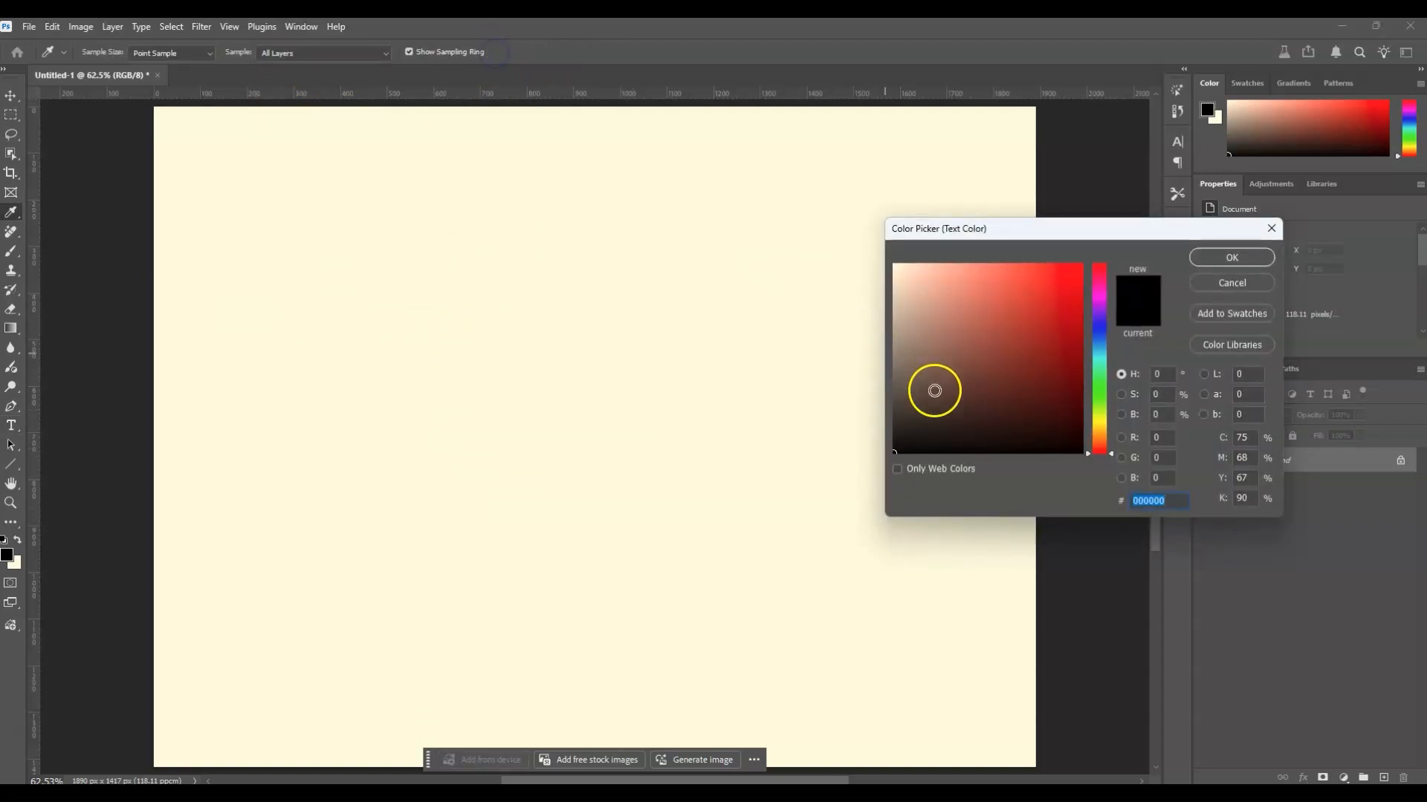
{"action": "left_click", "coordinate": [1228, 256]}
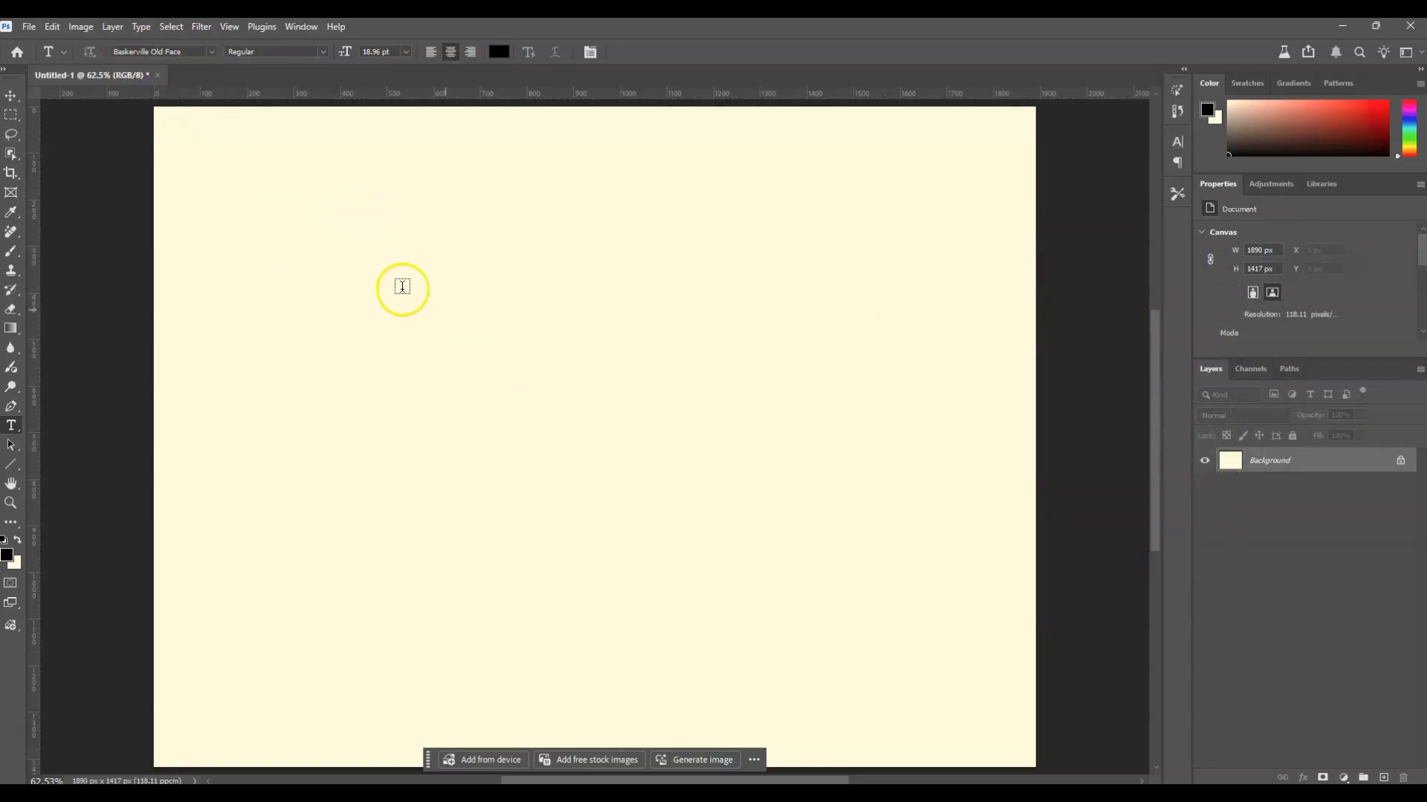
{"action": "left_click", "coordinate": [384, 249]}
{"action": "left_click", "coordinate": [395, 250]}
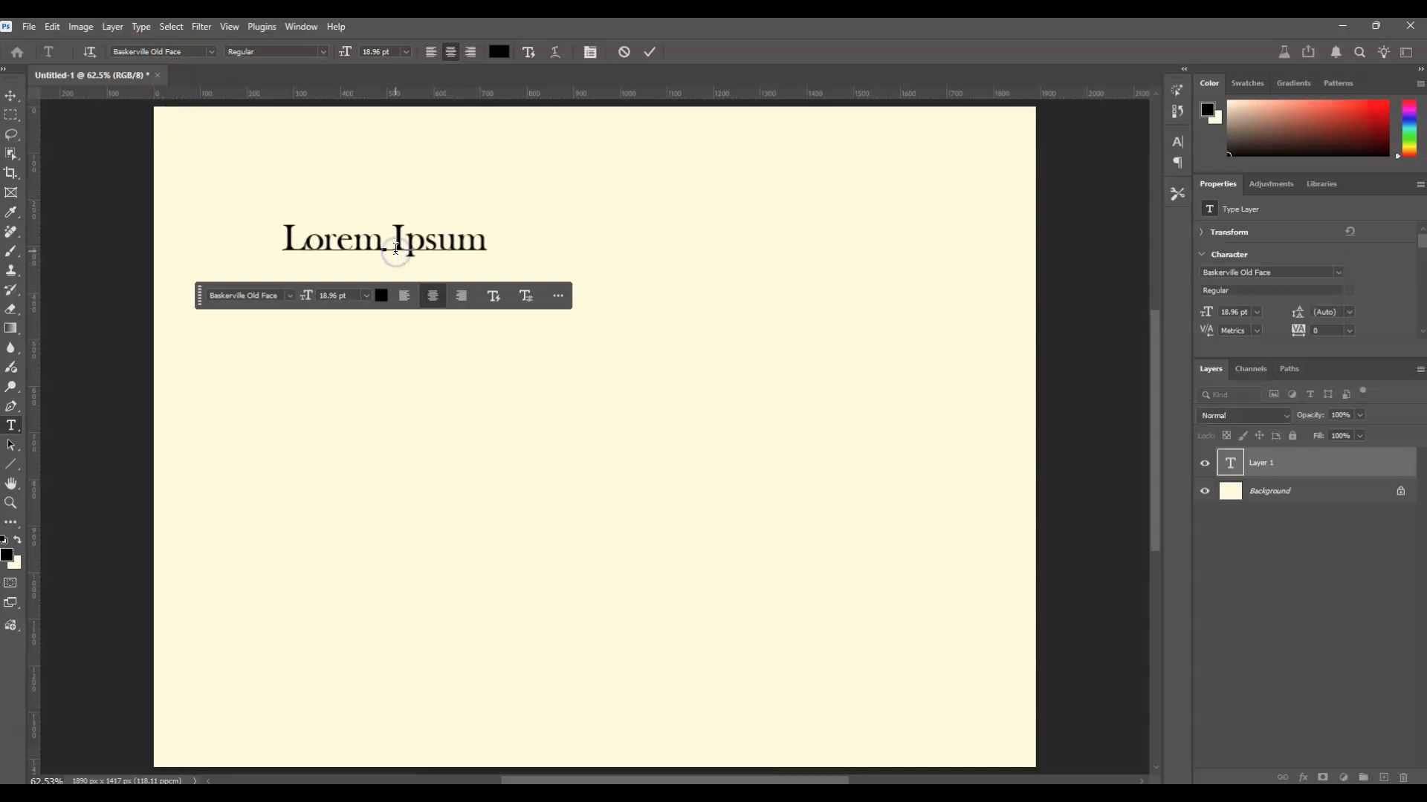
{"action": "triple_click", "coordinate": [395, 250]}
{"action": "type", "text": "DOODLE"}
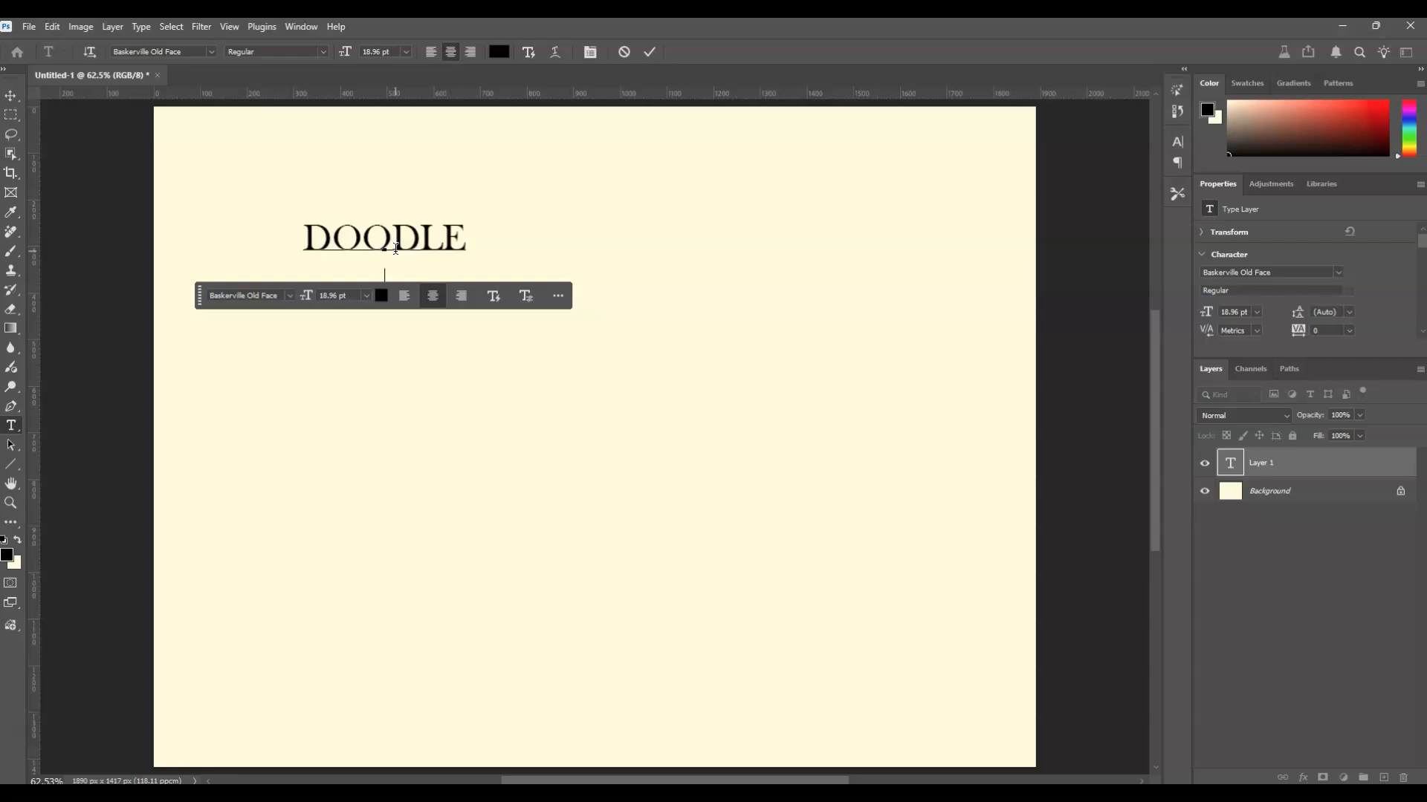
{"action": "type", "text": "BOYALTY"}
{"action": "left_click", "coordinate": [1252, 590]}
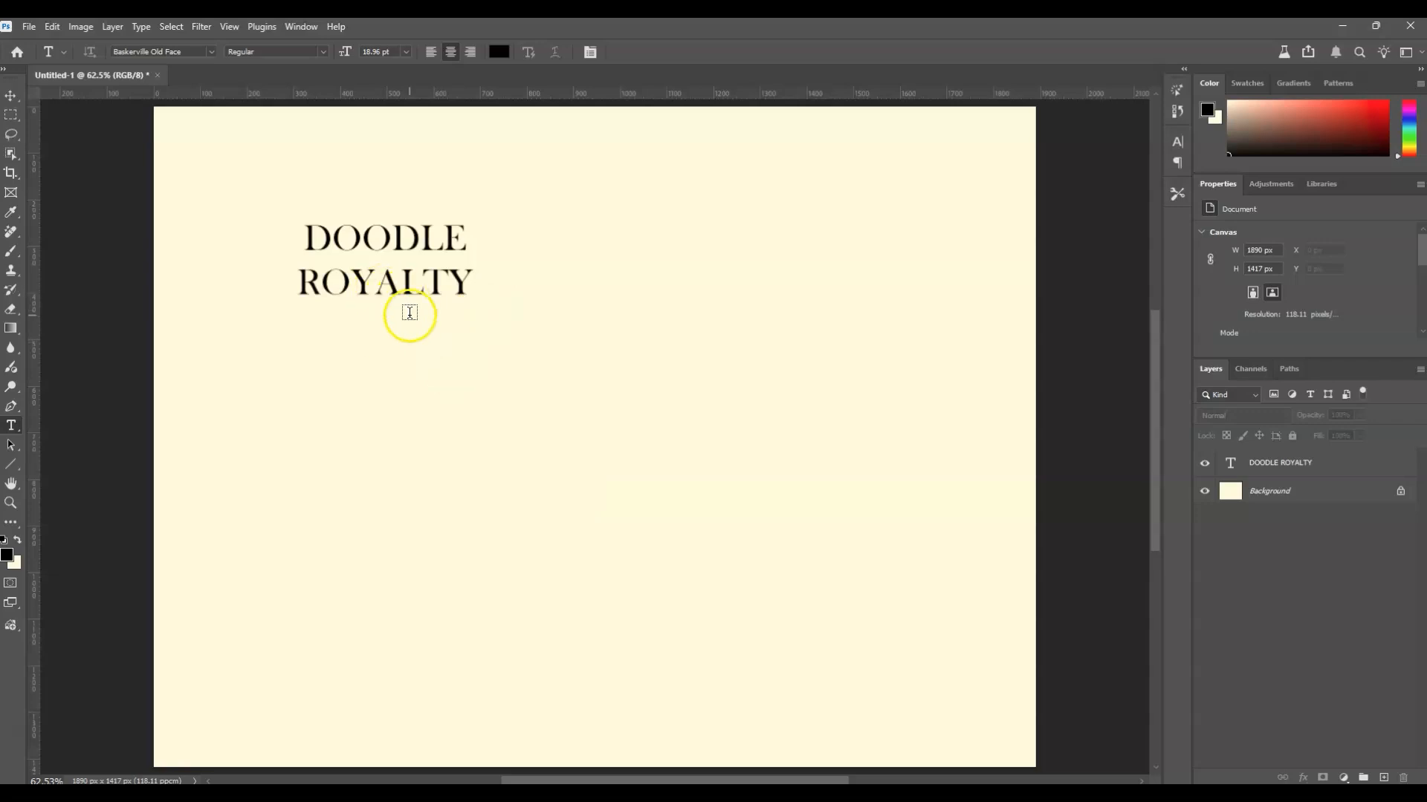
Scale the "DOODLE ROYALTY" text layer up to about 444% and place it in the middle of the canvas
{"action": "left_click", "coordinate": [1254, 464]}
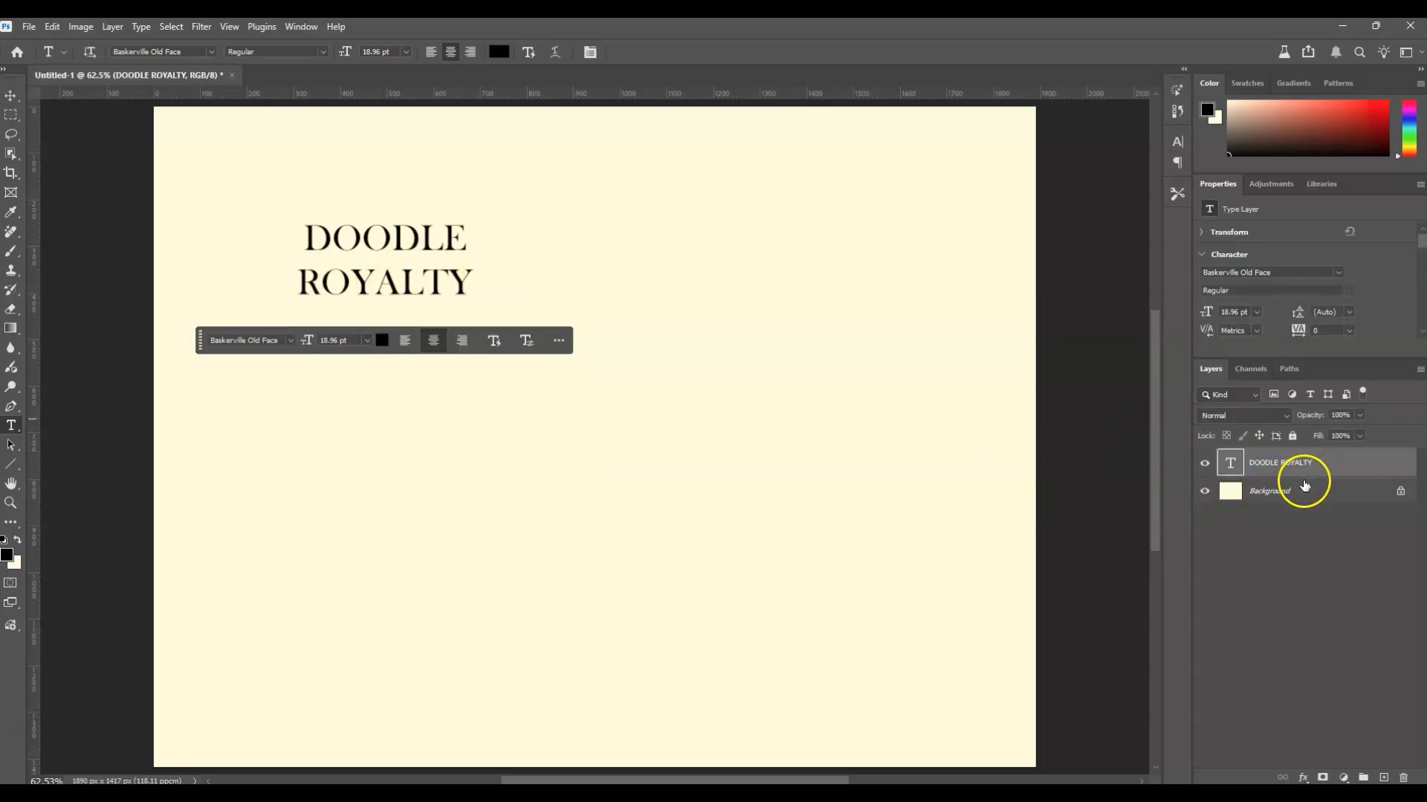
{"action": "key", "text": "ctrl+t"}
{"action": "left_click_drag", "start_coordinate": [472, 303], "coordinate": [1002, 544]}
{"action": "left_click_drag", "start_coordinate": [882, 484], "coordinate": [777, 494]}
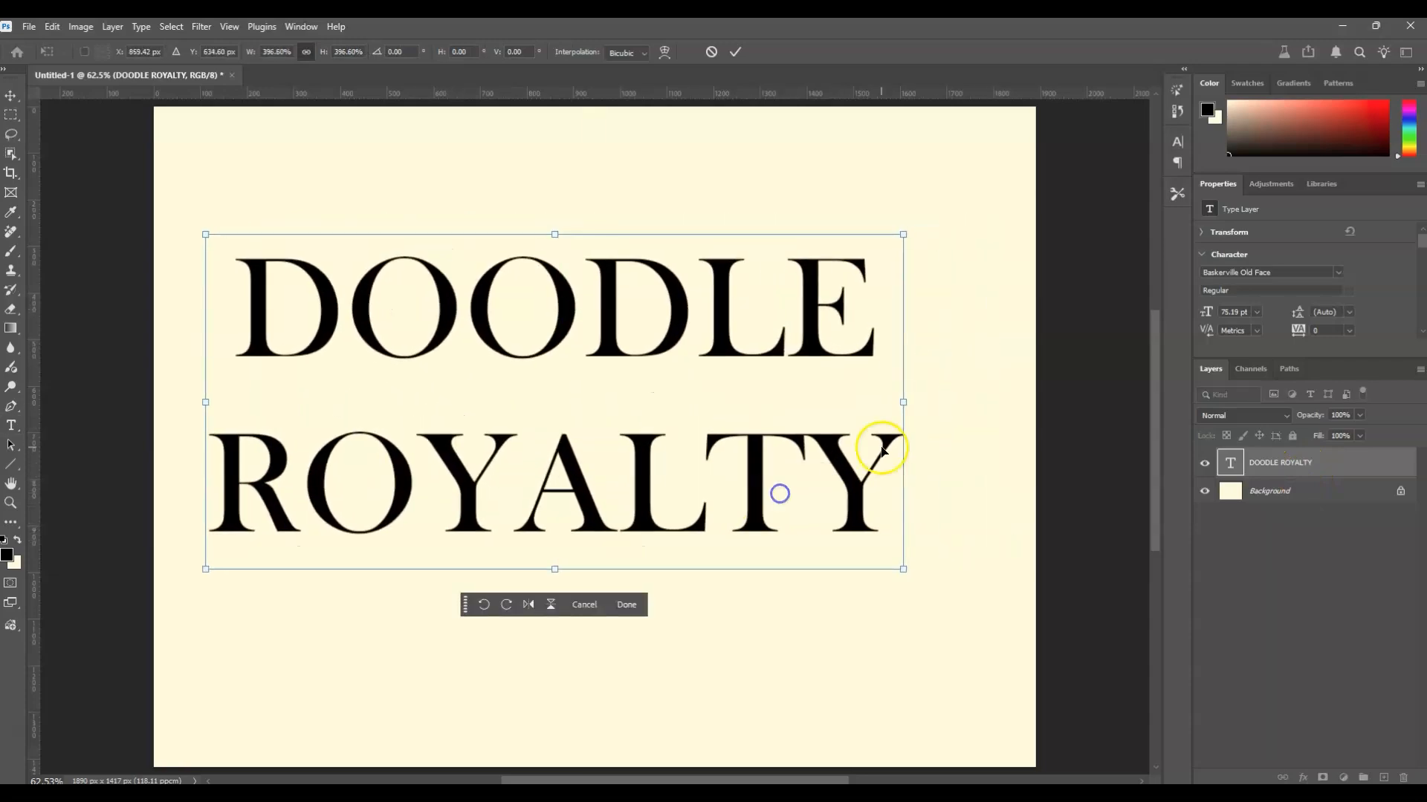
{"action": "left_click_drag", "start_coordinate": [911, 401], "coordinate": [988, 398]}
{"action": "mouse_move", "coordinate": [809, 446]}
{"action": "left_mouse_down"}
{"action": "mouse_move", "coordinate": [822, 447]}
{"action": "mouse_move", "coordinate": [814, 461]}
{"action": "left_mouse_up"}
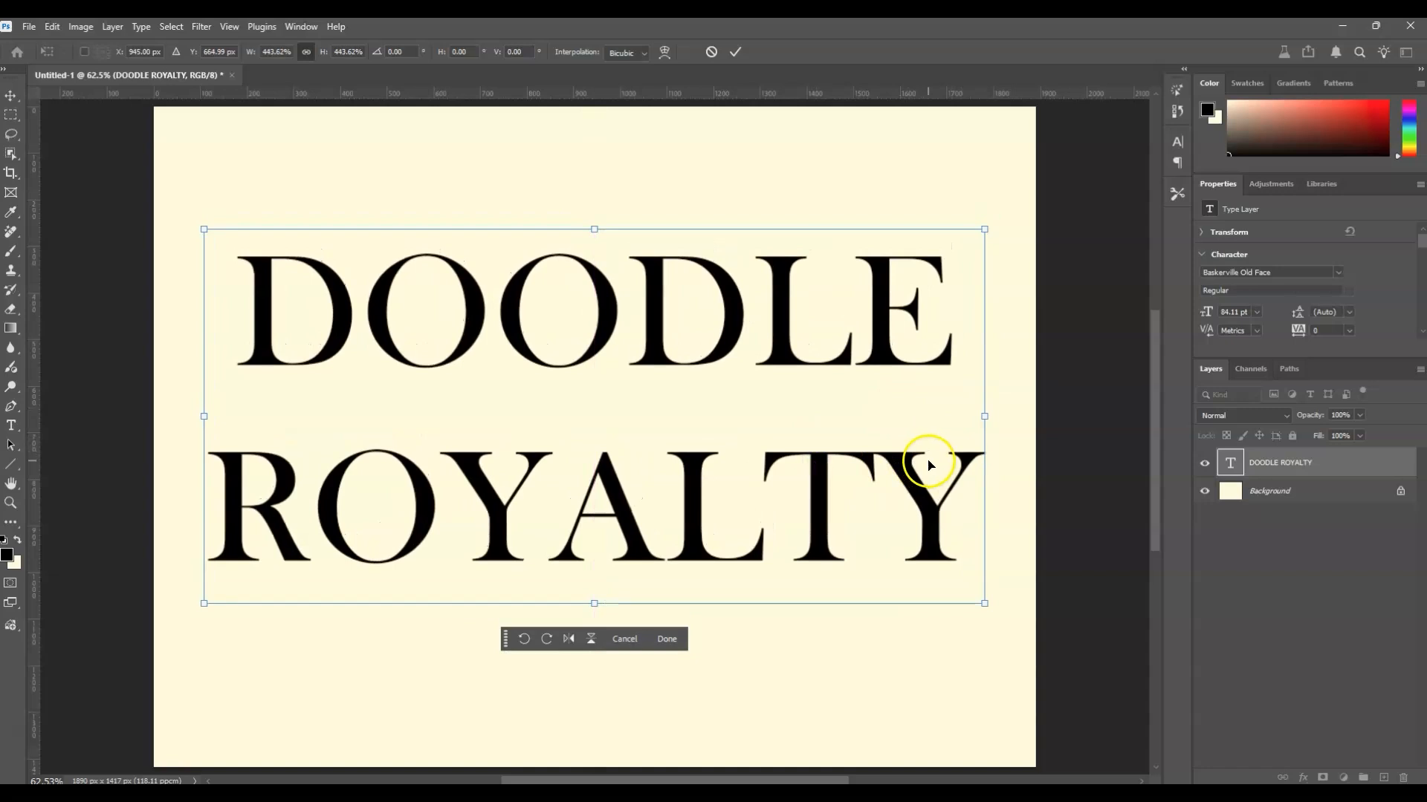
{"action": "double_click", "coordinate": [925, 464]}
{"action": "left_click", "coordinate": [1362, 613]}
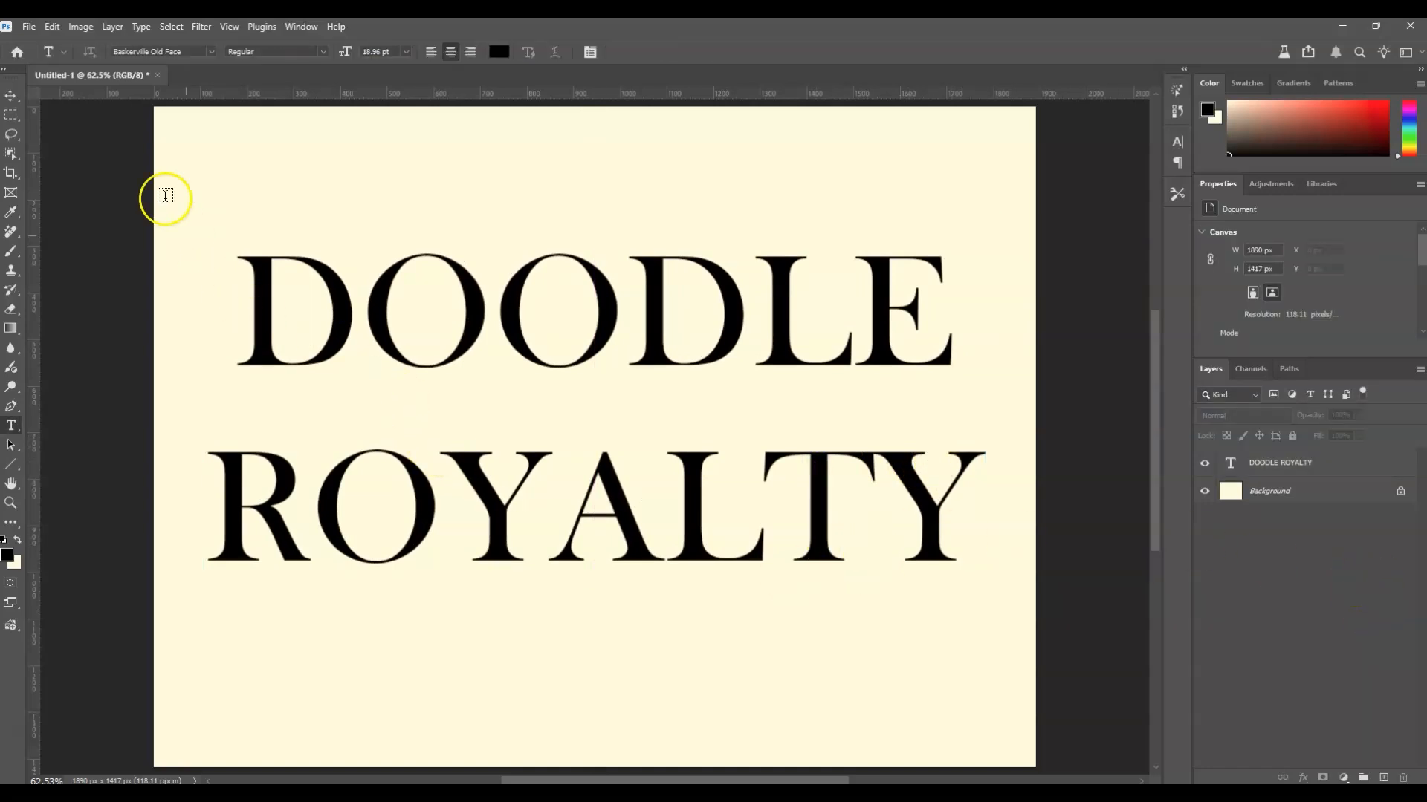
Export the document as a PNG named "Text" to the Downloads folder
{"action": "left_click", "coordinate": [29, 27]}
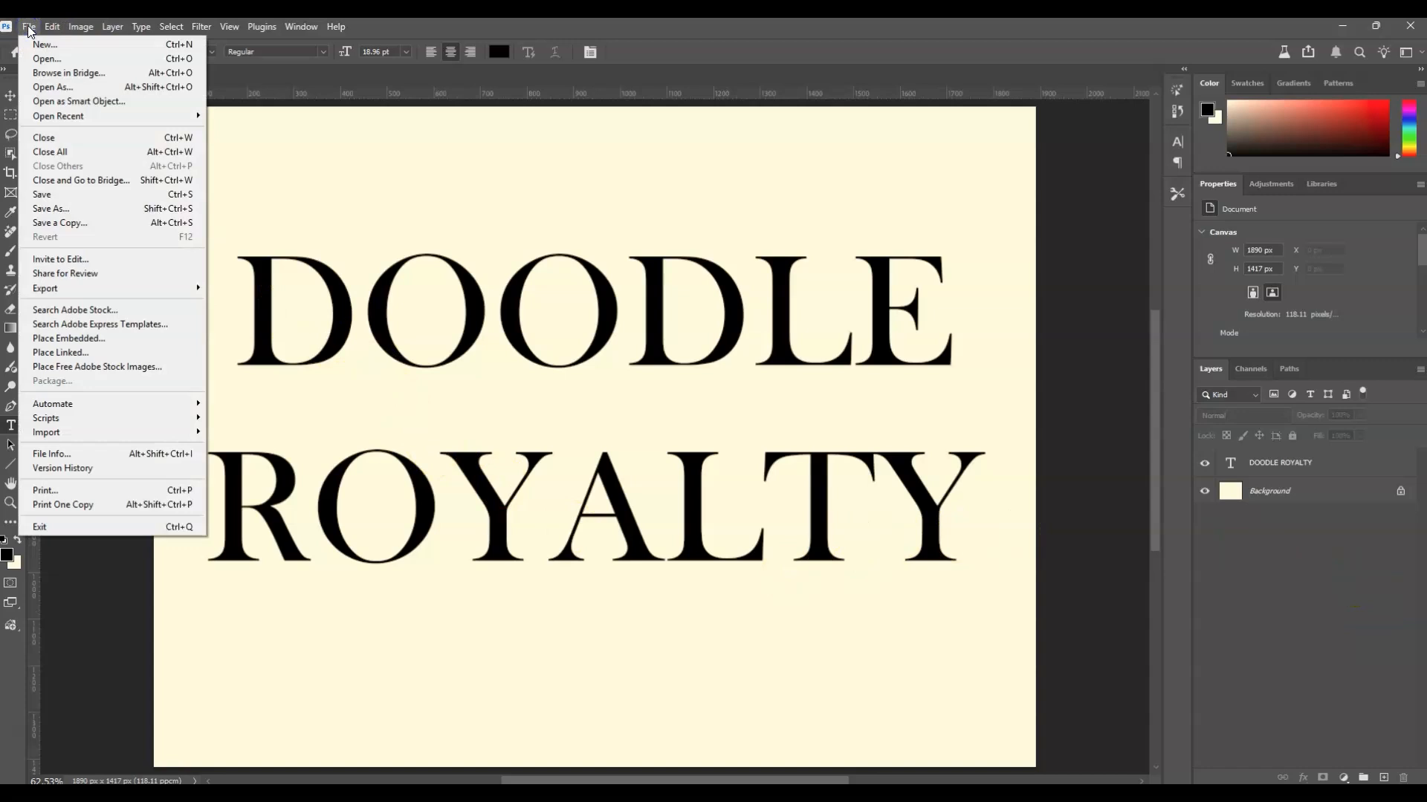
{"action": "mouse_move", "coordinate": [115, 289]}
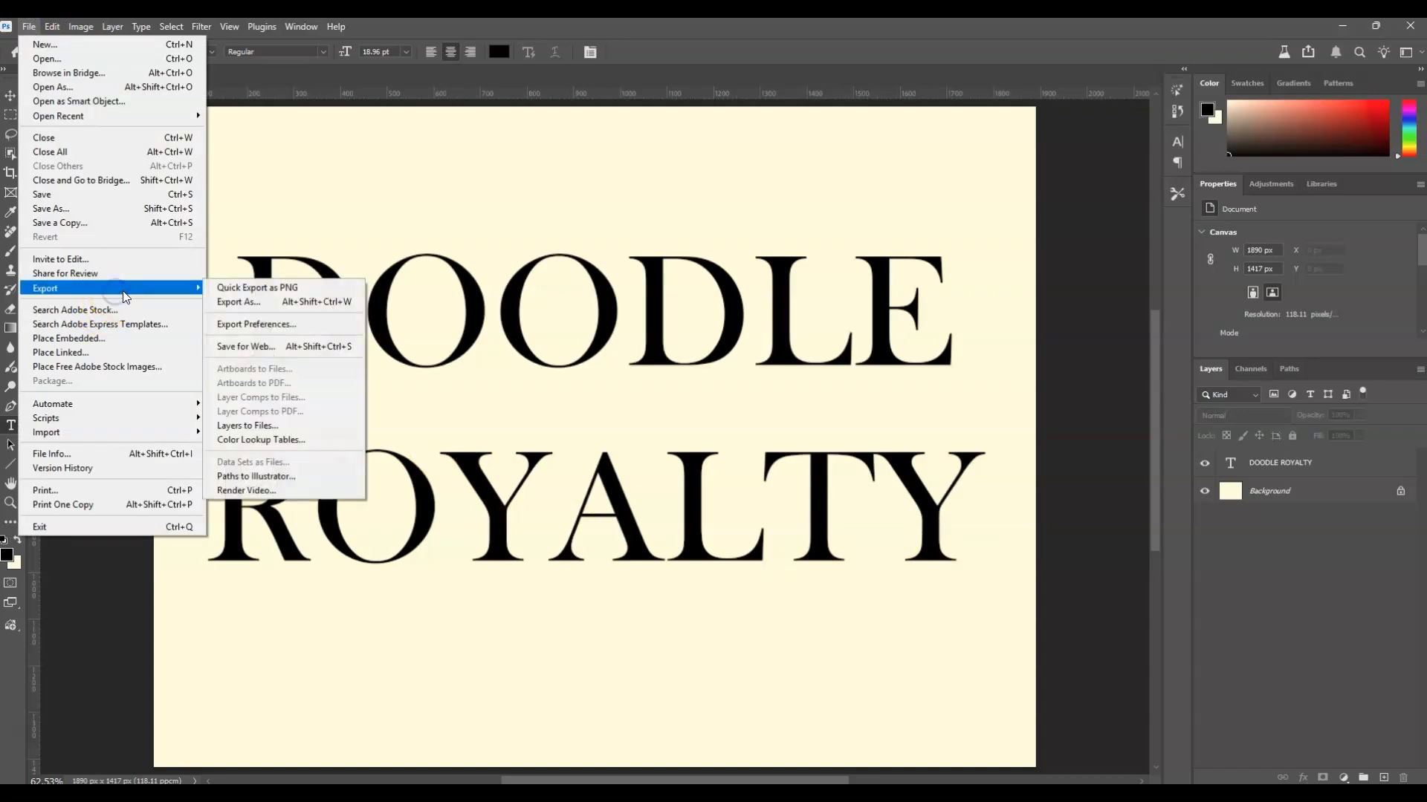
{"action": "left_click", "coordinate": [289, 308]}
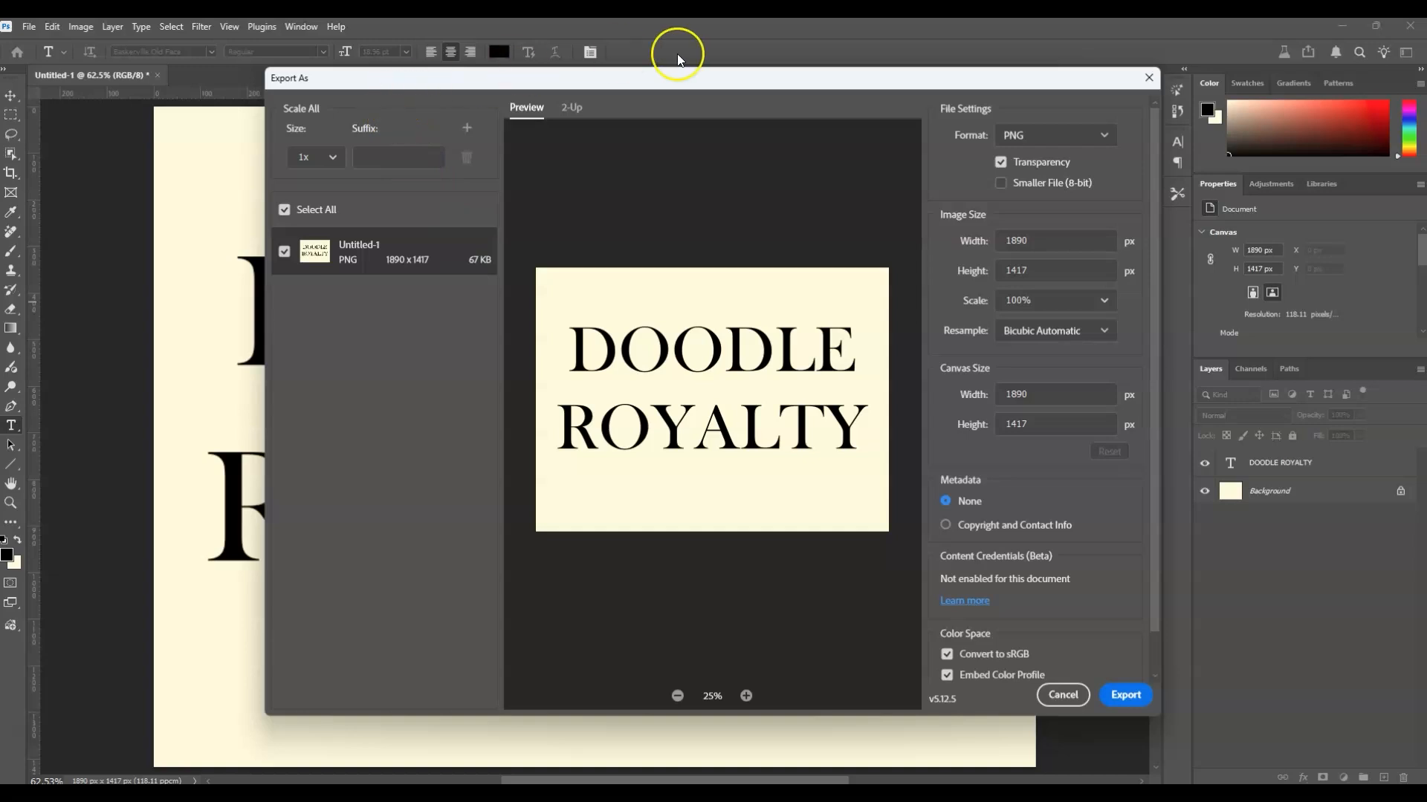
{"action": "left_click", "coordinate": [1141, 703]}
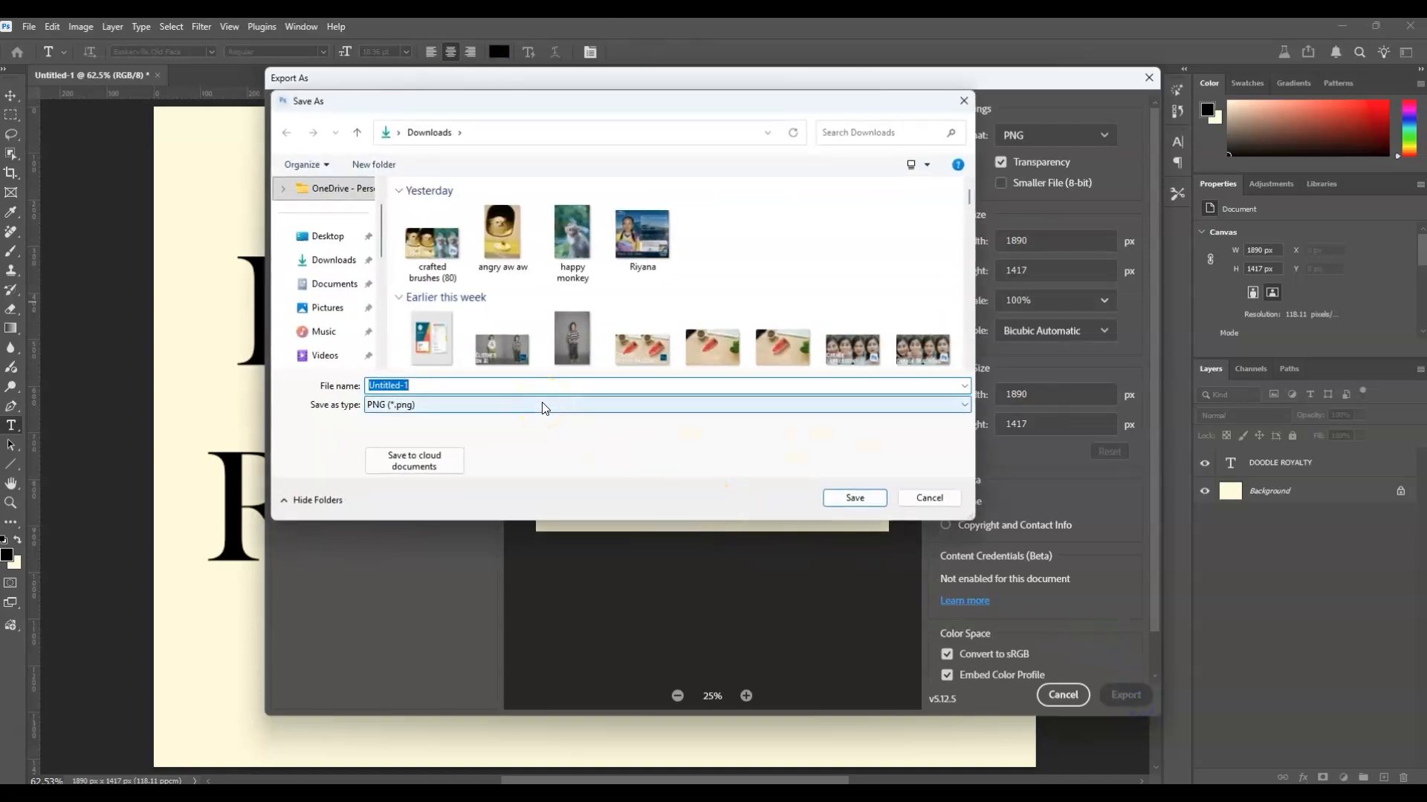
{"action": "type", "text": "Text"}
{"action": "left_click", "coordinate": [376, 645]}
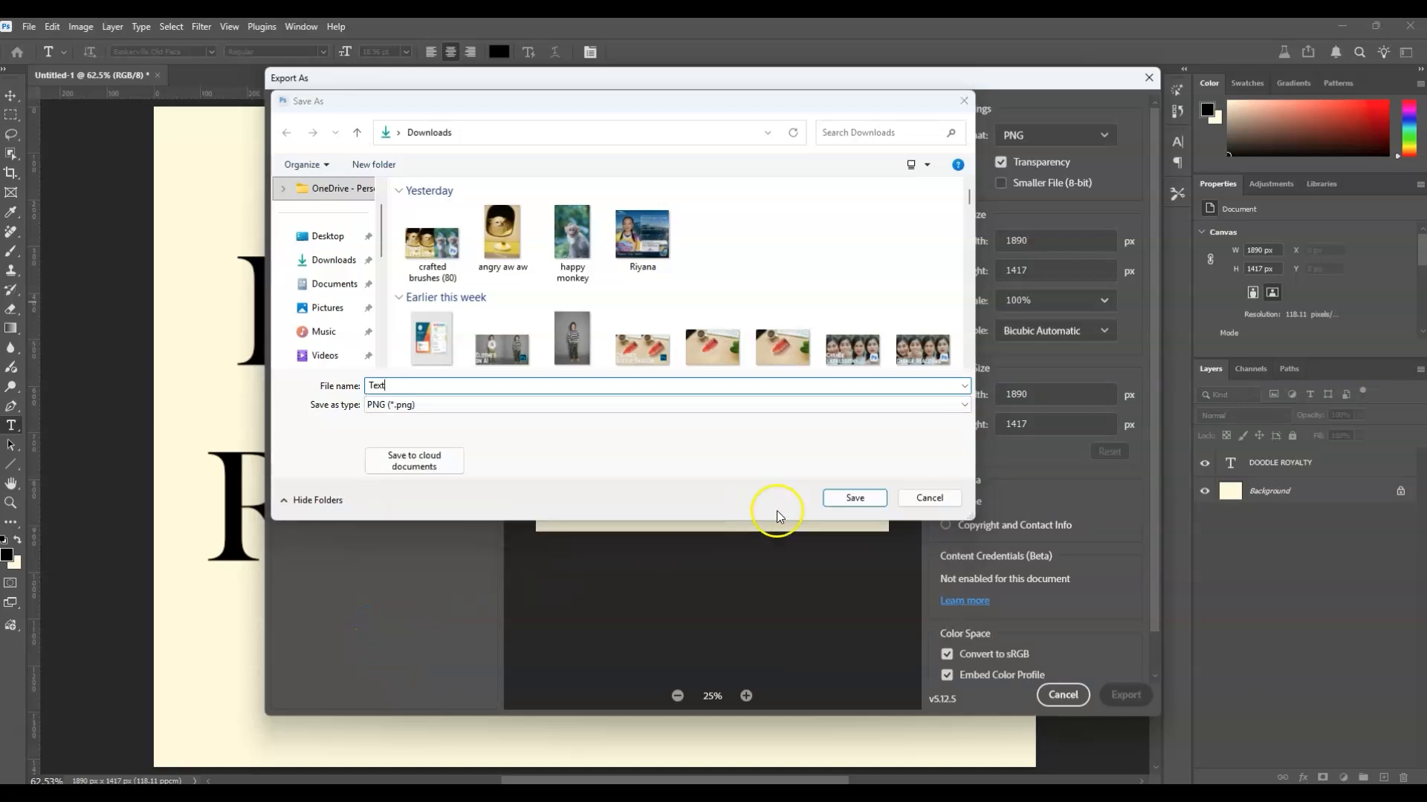
{"action": "left_click", "coordinate": [877, 495]}
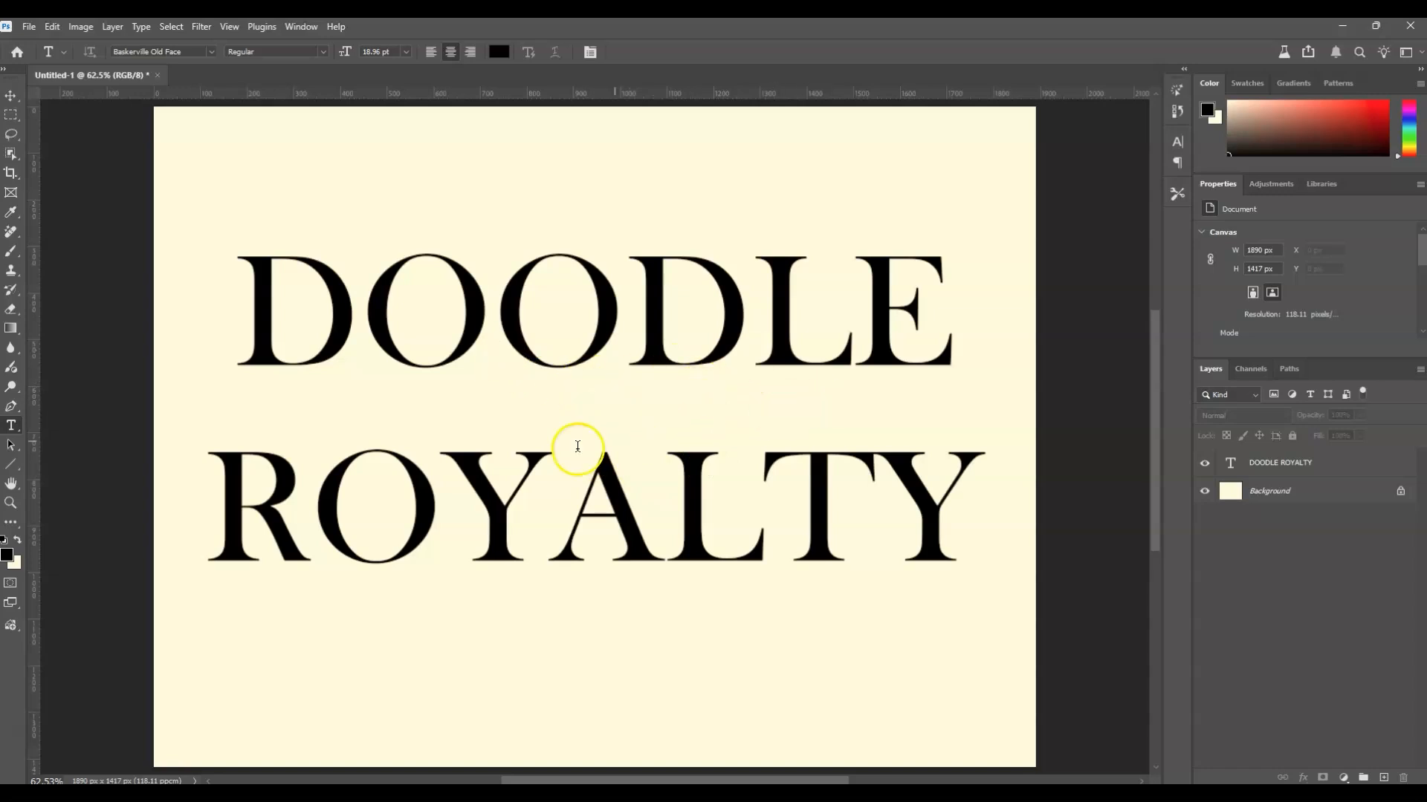
Create a new 16 x 12 cm document at 118.11 pixels per centimetre from the Default Photoshop Size preset and fit it on screen
{"action": "left_click", "coordinate": [28, 26]}
{"action": "left_click", "coordinate": [45, 45]}
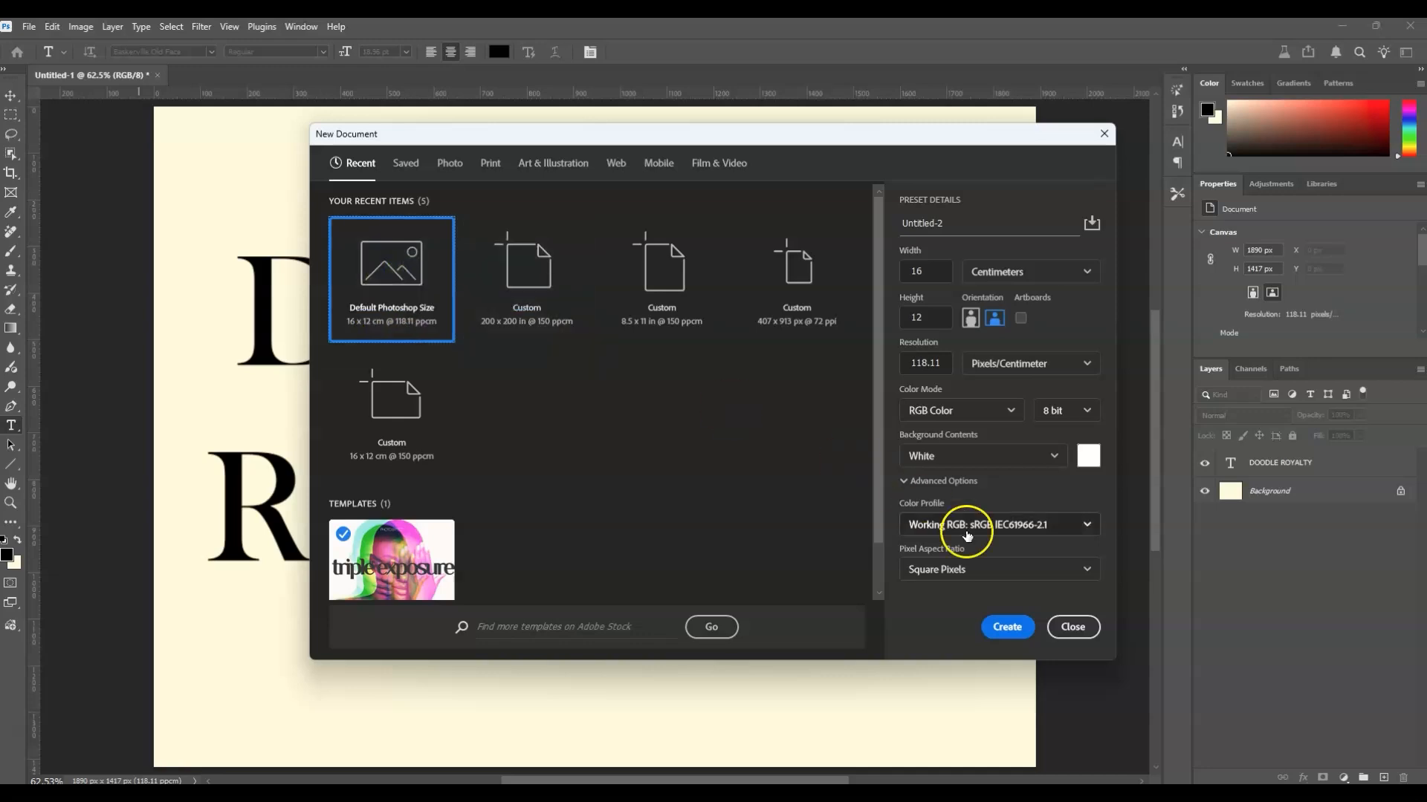
{"action": "left_click", "coordinate": [1008, 626]}
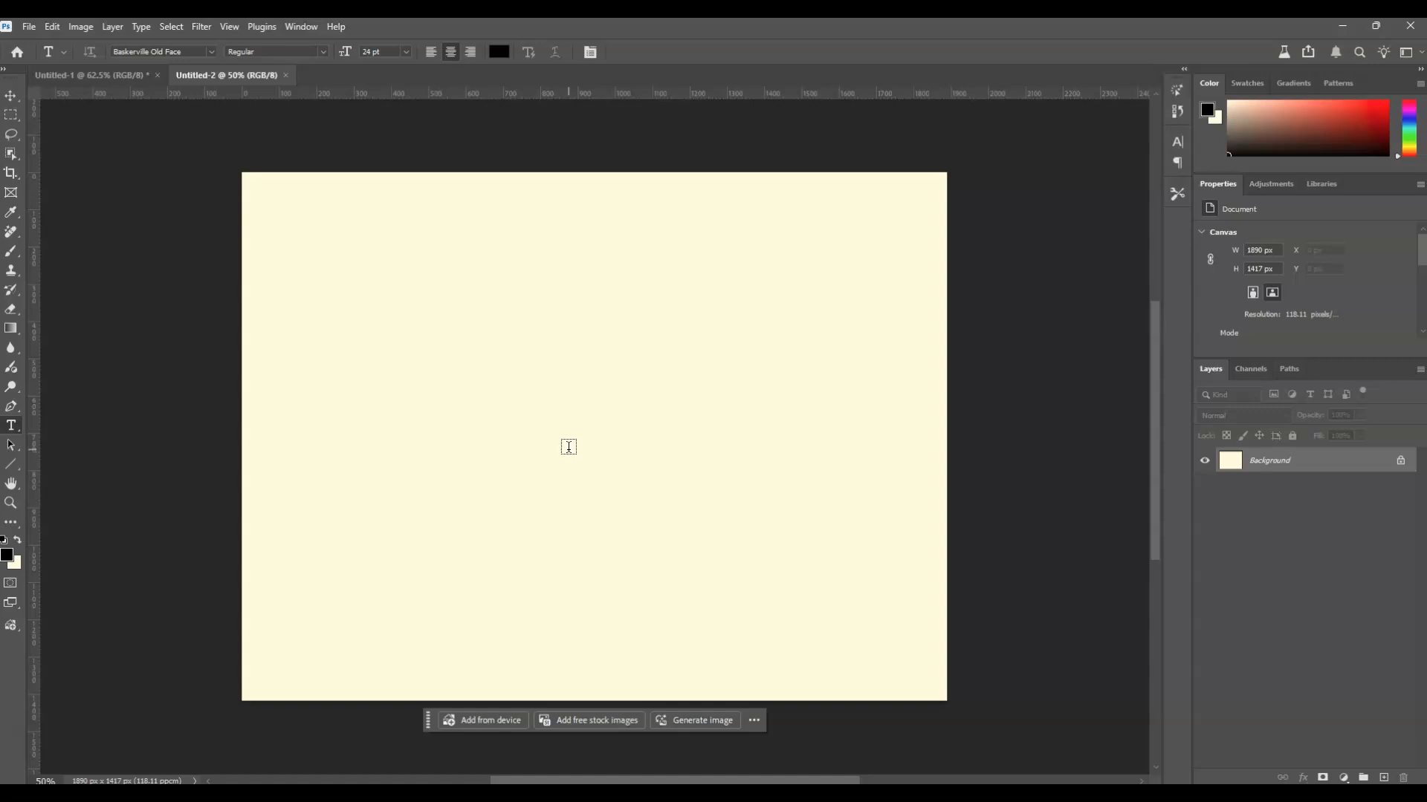
{"action": "key", "text": "z"}
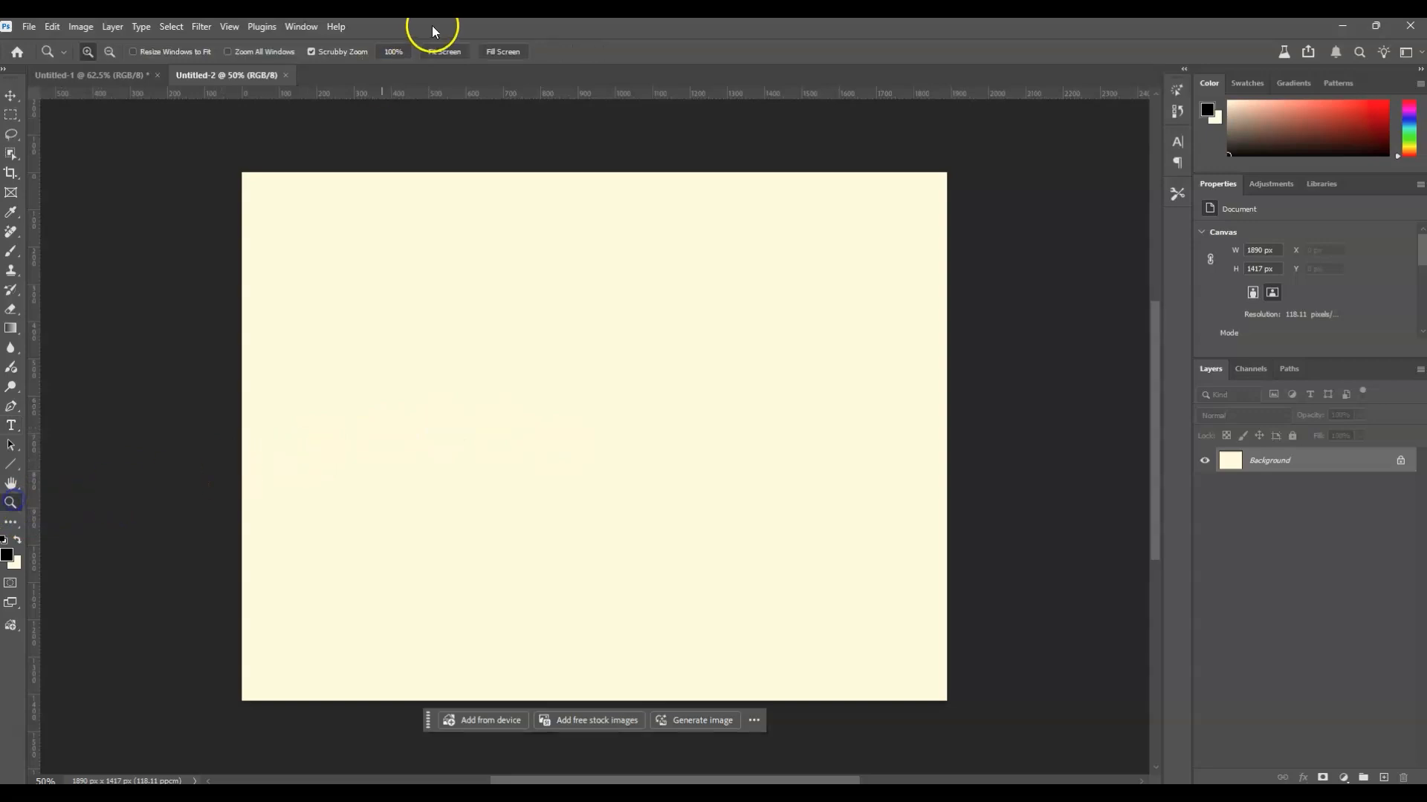
{"action": "left_click", "coordinate": [453, 49]}
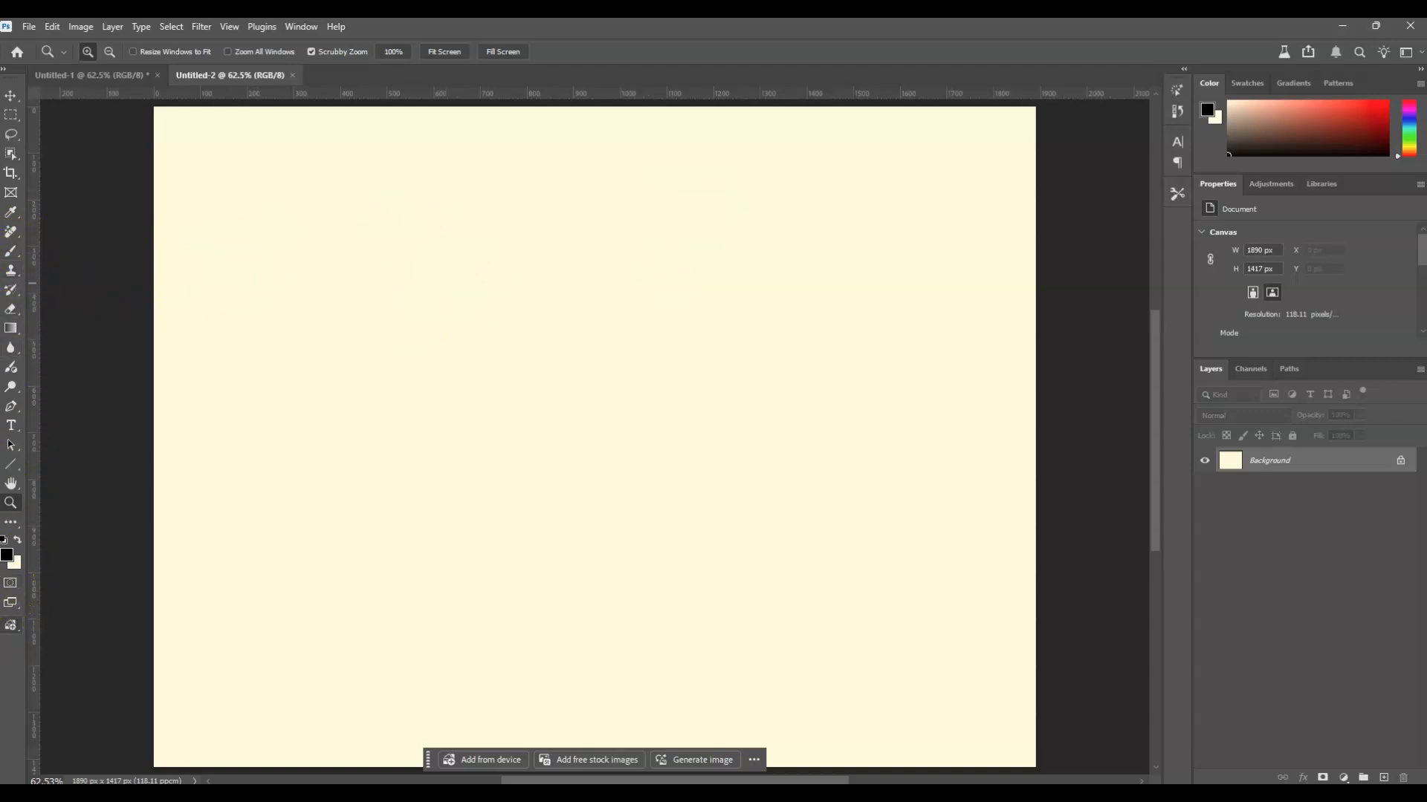
Generate an image from the prompt "Plank of wood with moss and pebbles"
{"action": "left_click", "coordinate": [11, 628]}
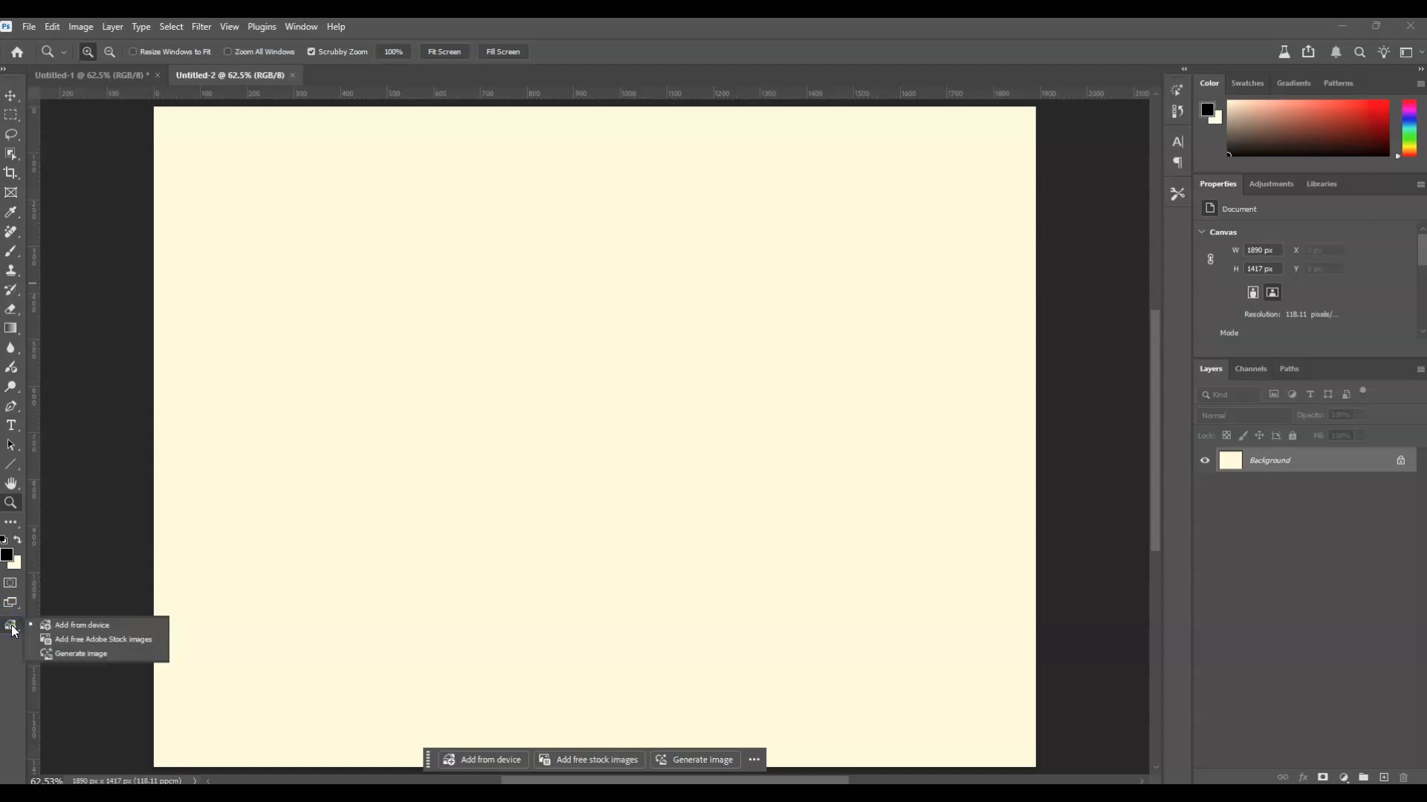
{"action": "left_click", "coordinate": [87, 656]}
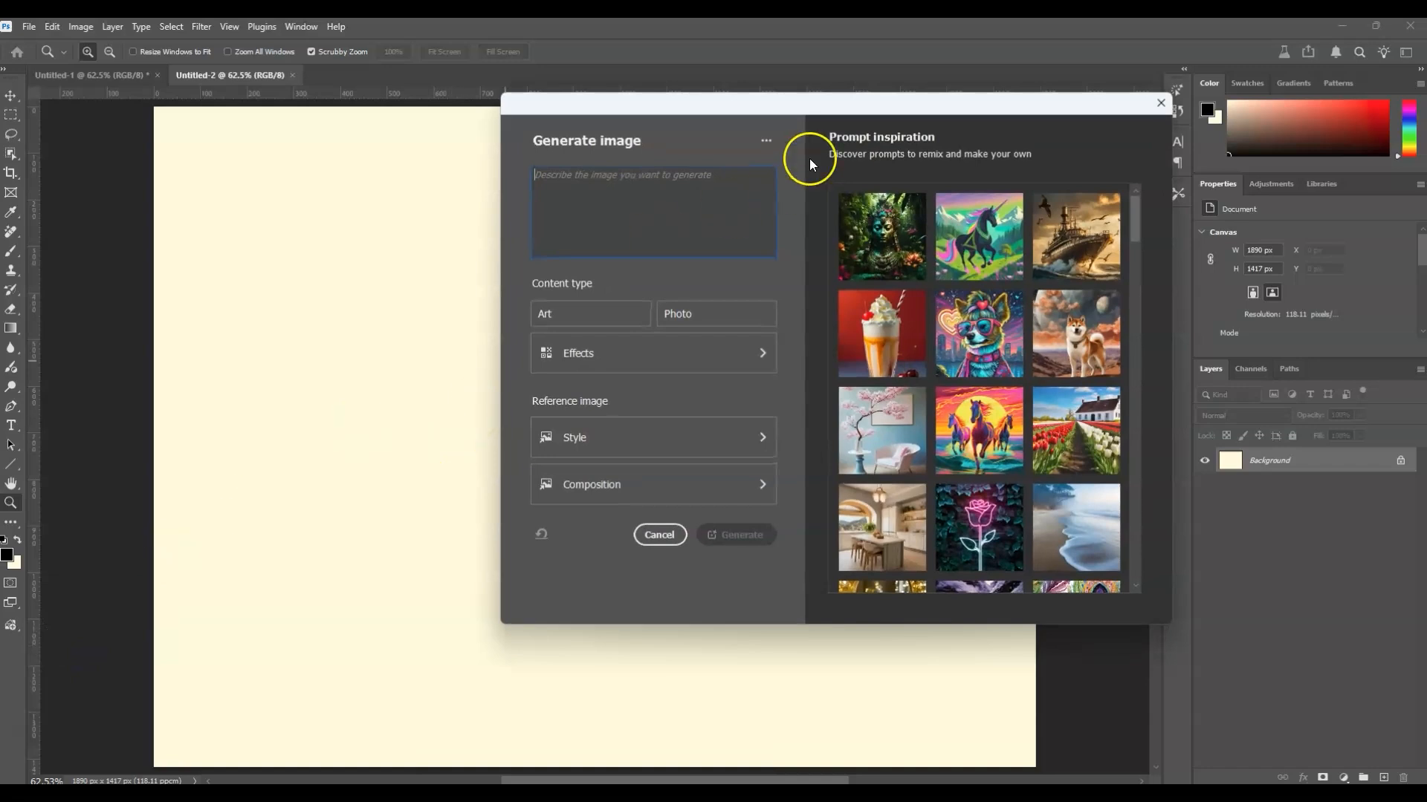
{"action": "left_click_drag", "start_coordinate": [850, 105], "coordinate": [778, 147]}
{"action": "left_click", "coordinate": [588, 261]}
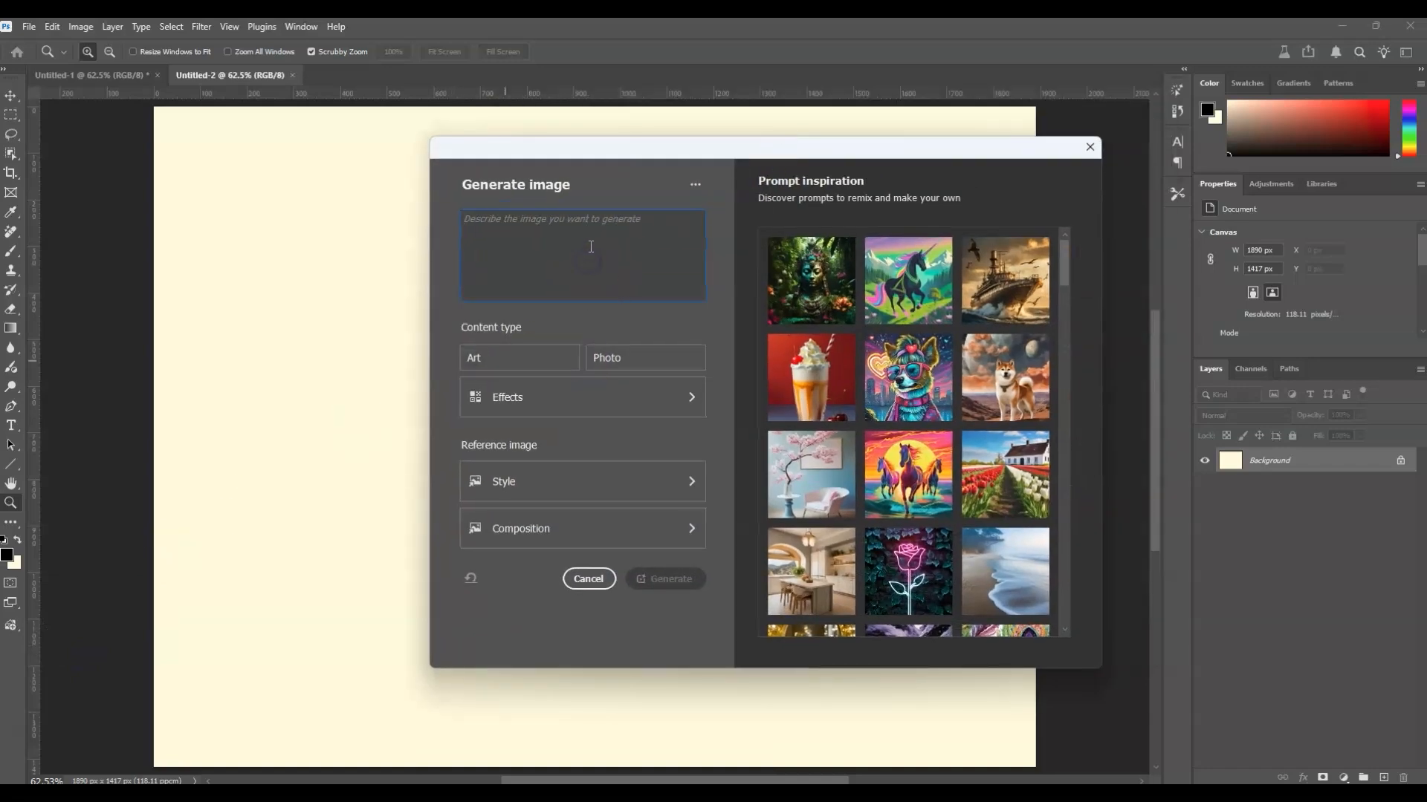
{"action": "left_click_drag", "start_coordinate": [614, 239], "coordinate": [434, 226]}
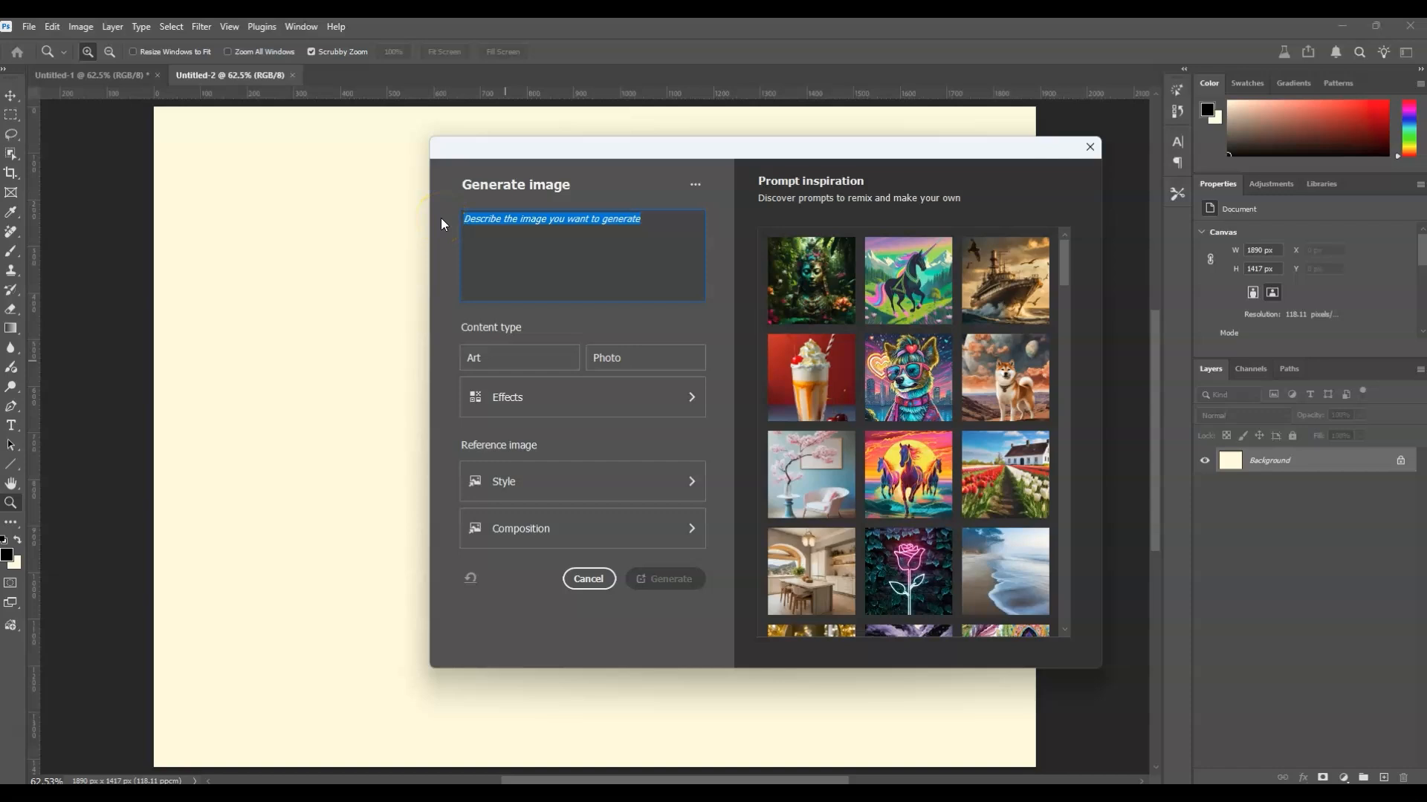
{"action": "type", "text": "Plan"}
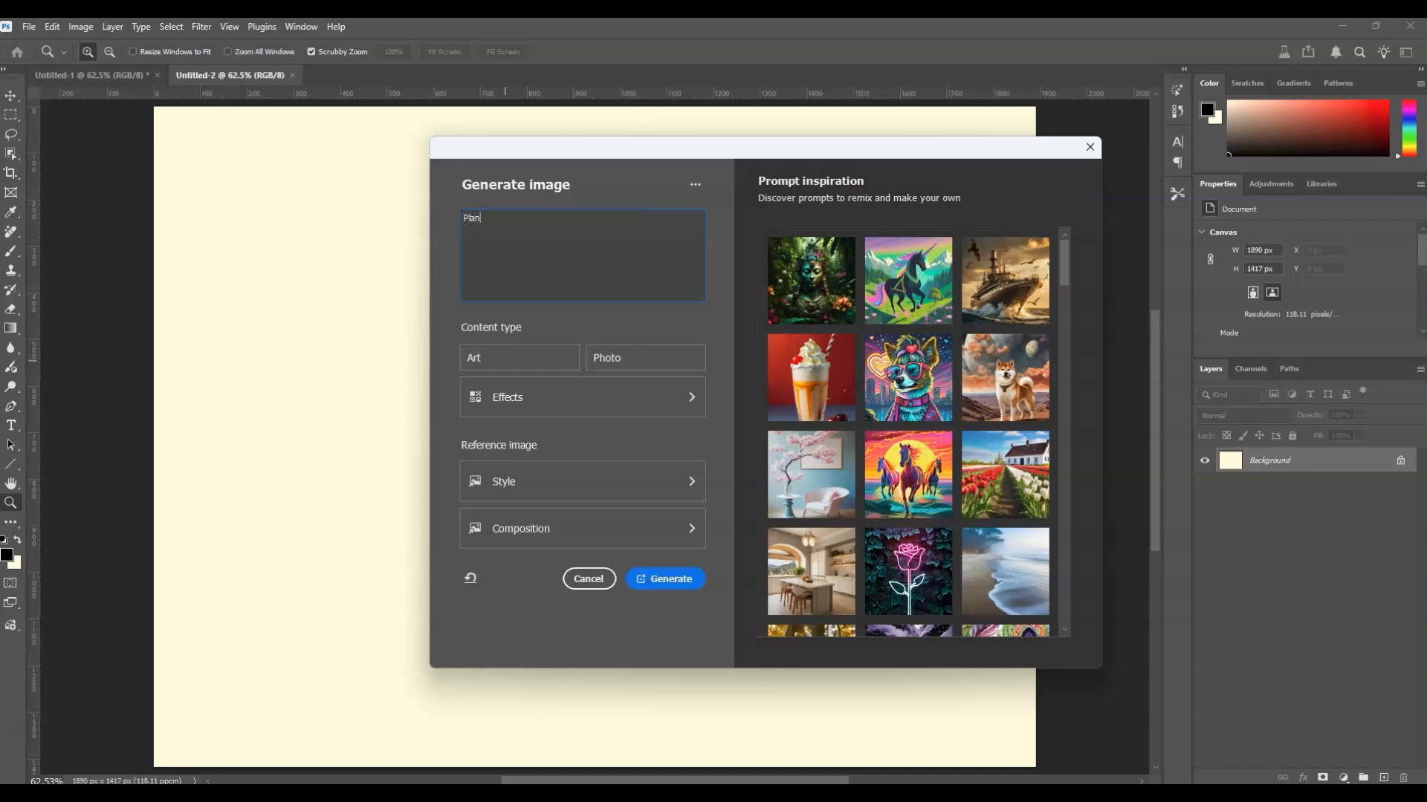
{"action": "type", "text": "k of wood wityh h moss and pebbles"}
{"action": "left_click", "coordinate": [662, 583]}
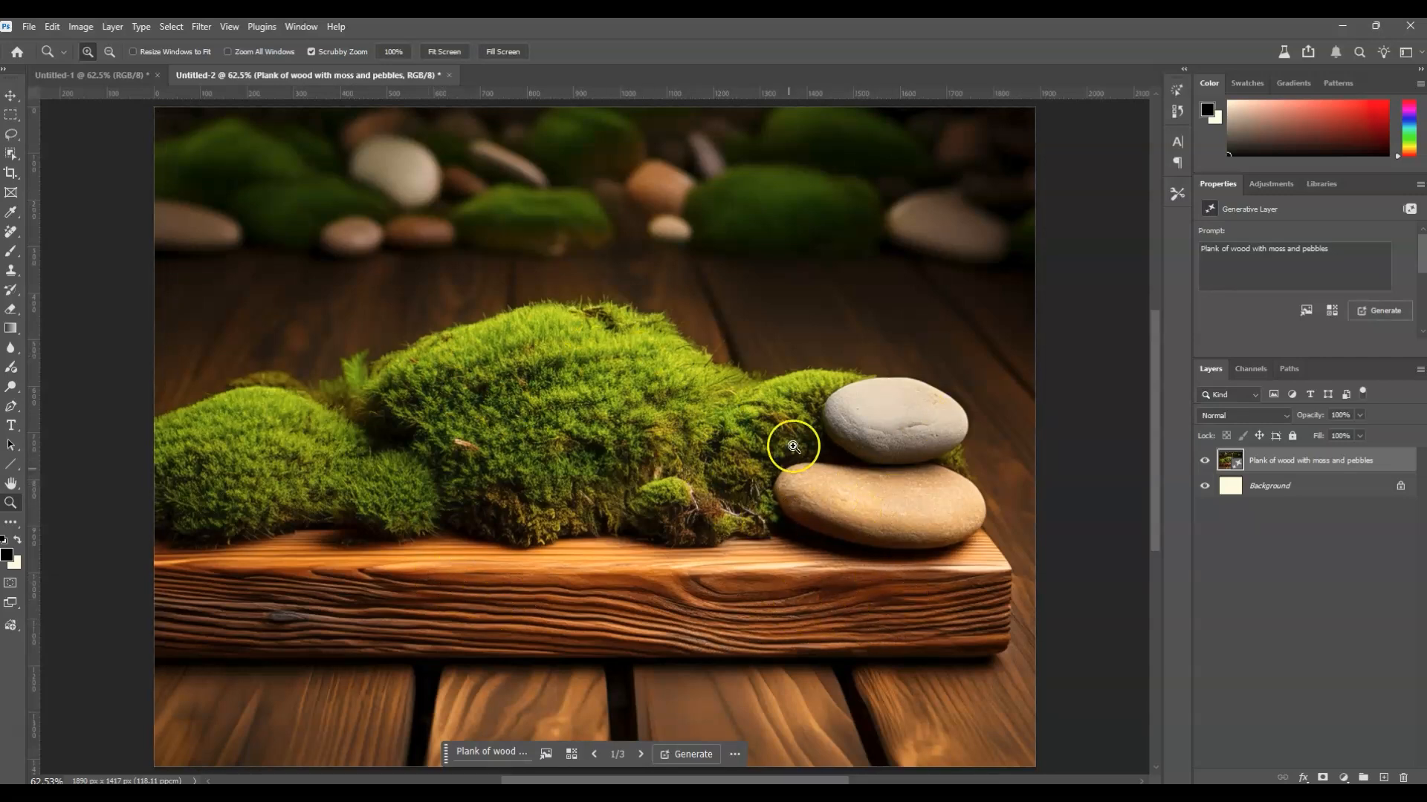
Set the "Text" PNG from the Downloads folder as the composition reference image for the generative layer
{"action": "left_click", "coordinate": [1299, 465]}
{"action": "left_click", "coordinate": [1281, 464]}
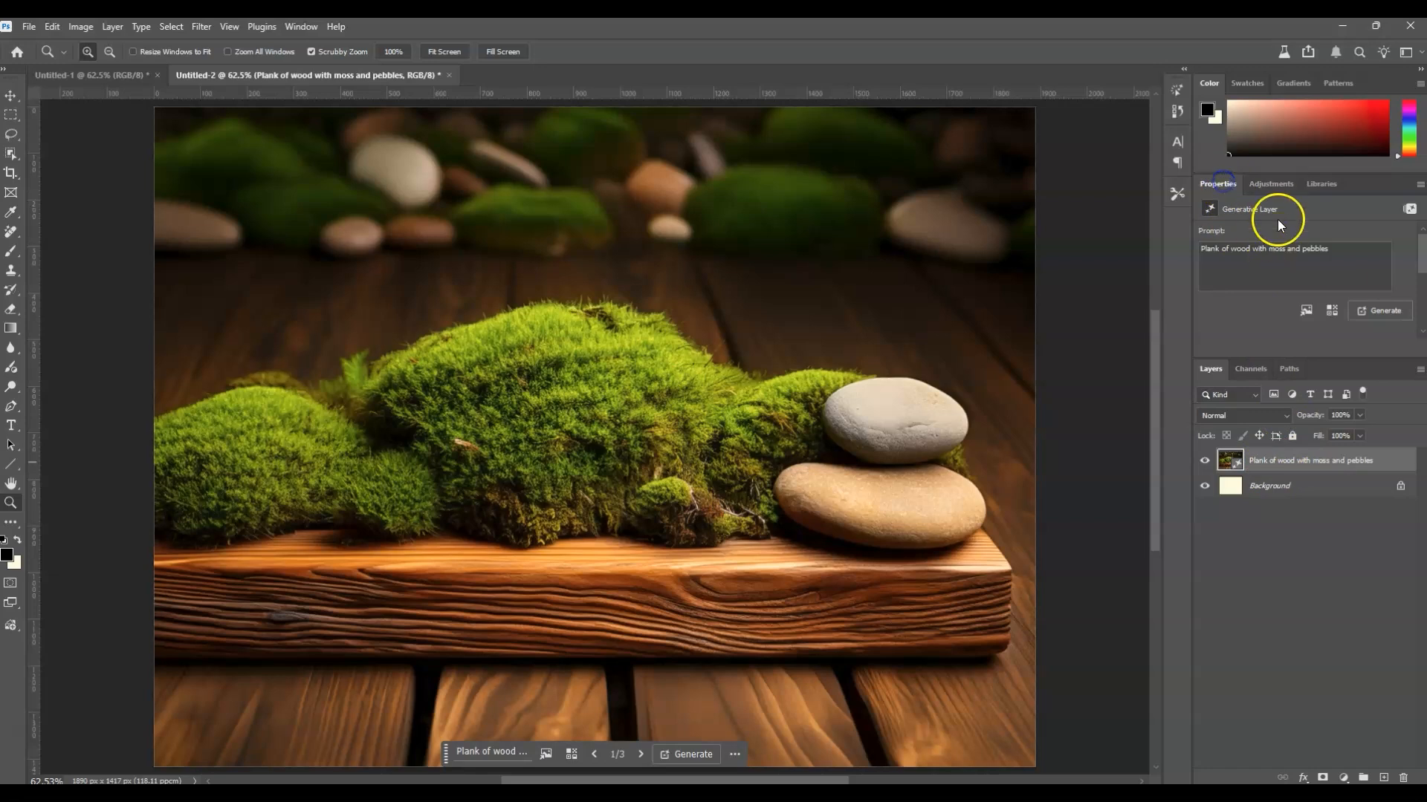
{"action": "left_click", "coordinate": [1306, 312]}
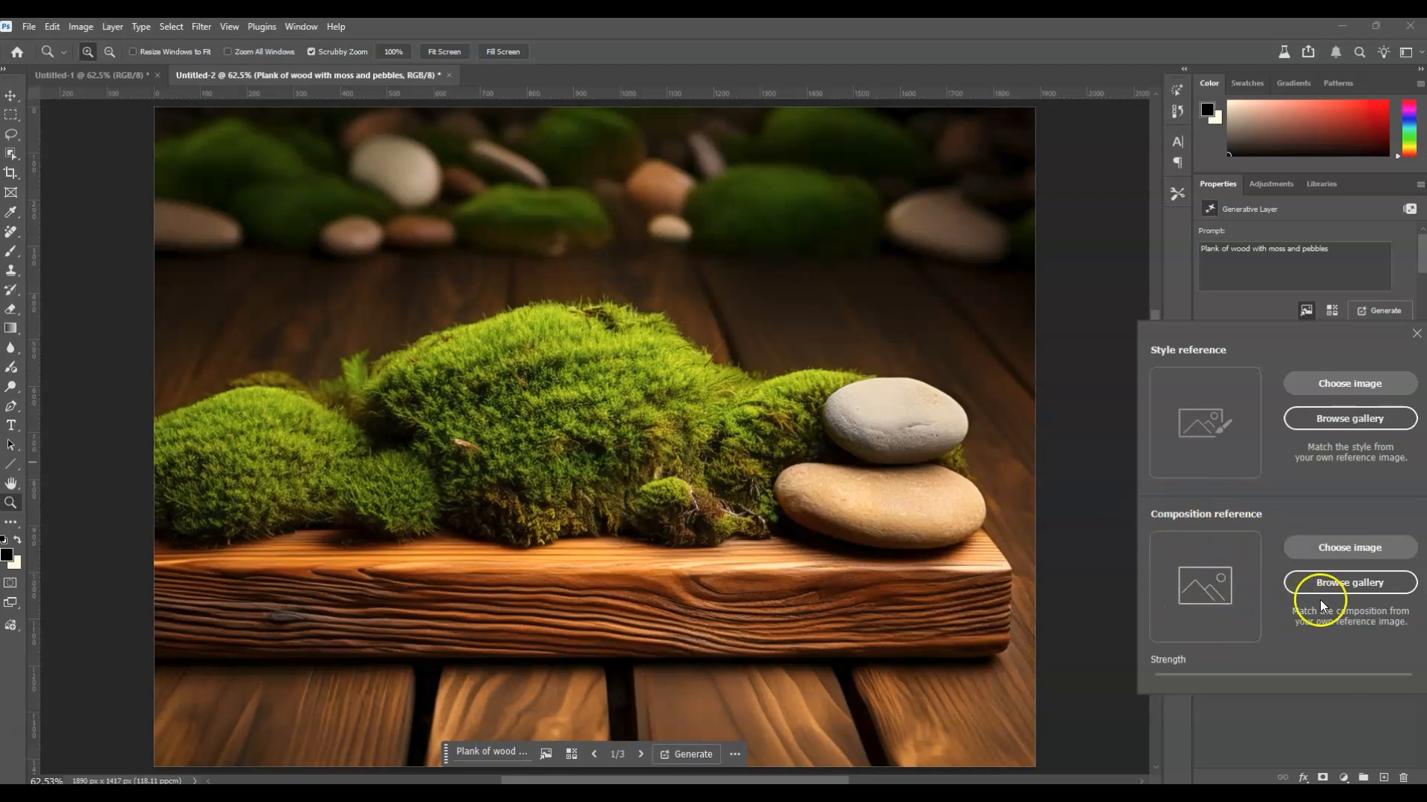
{"action": "left_click", "coordinate": [1344, 550]}
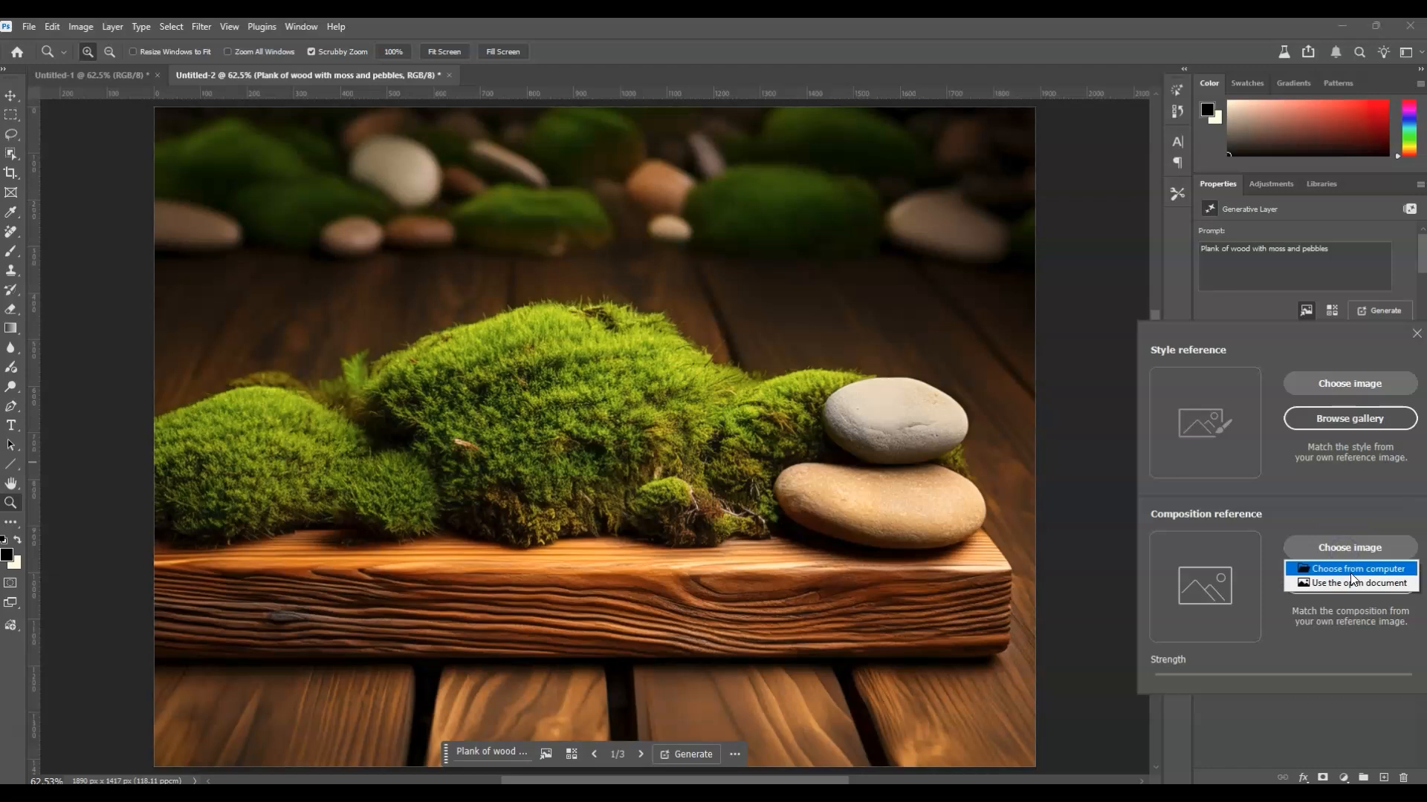
{"action": "left_click", "coordinate": [1348, 569]}
{"action": "left_click", "coordinate": [868, 480]}
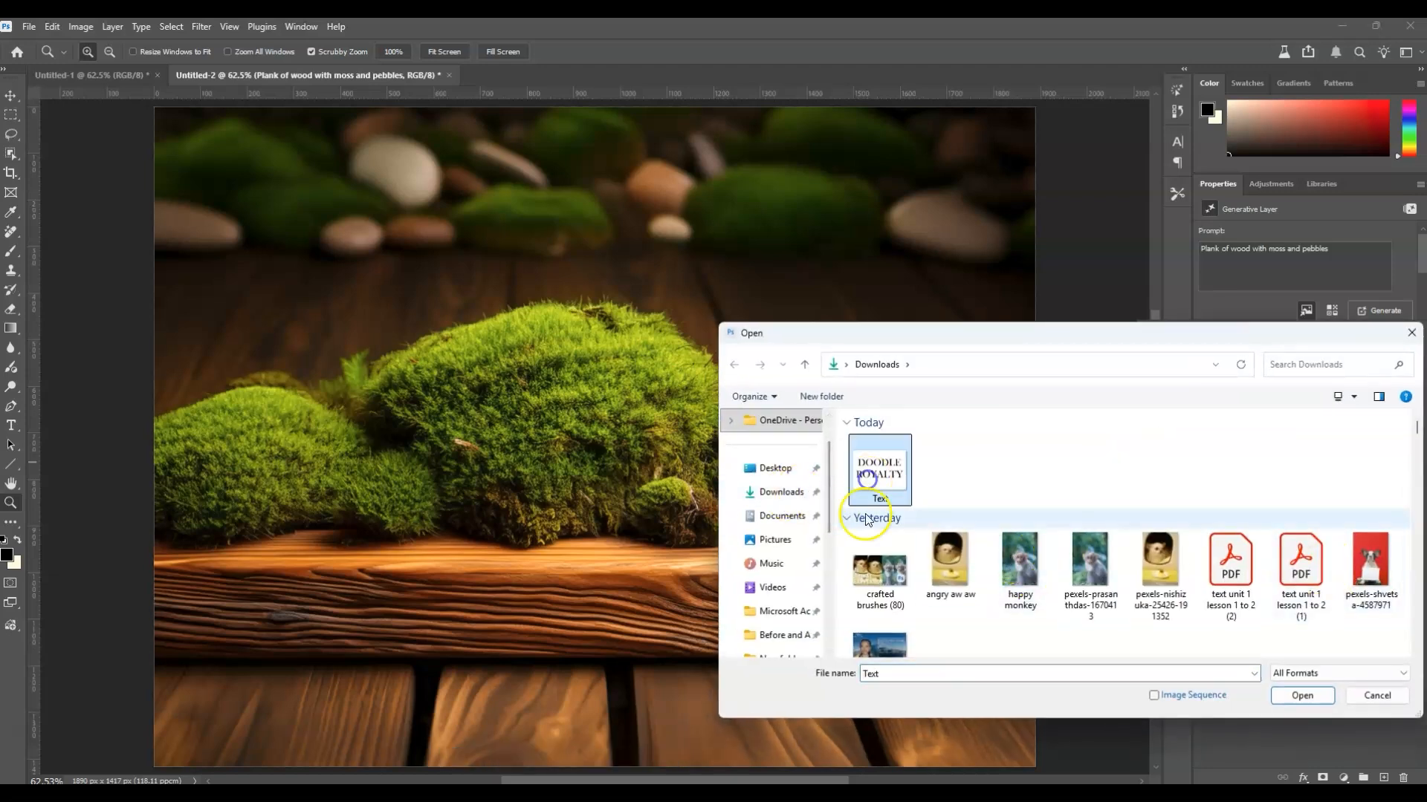
{"action": "left_click", "coordinate": [1304, 696]}
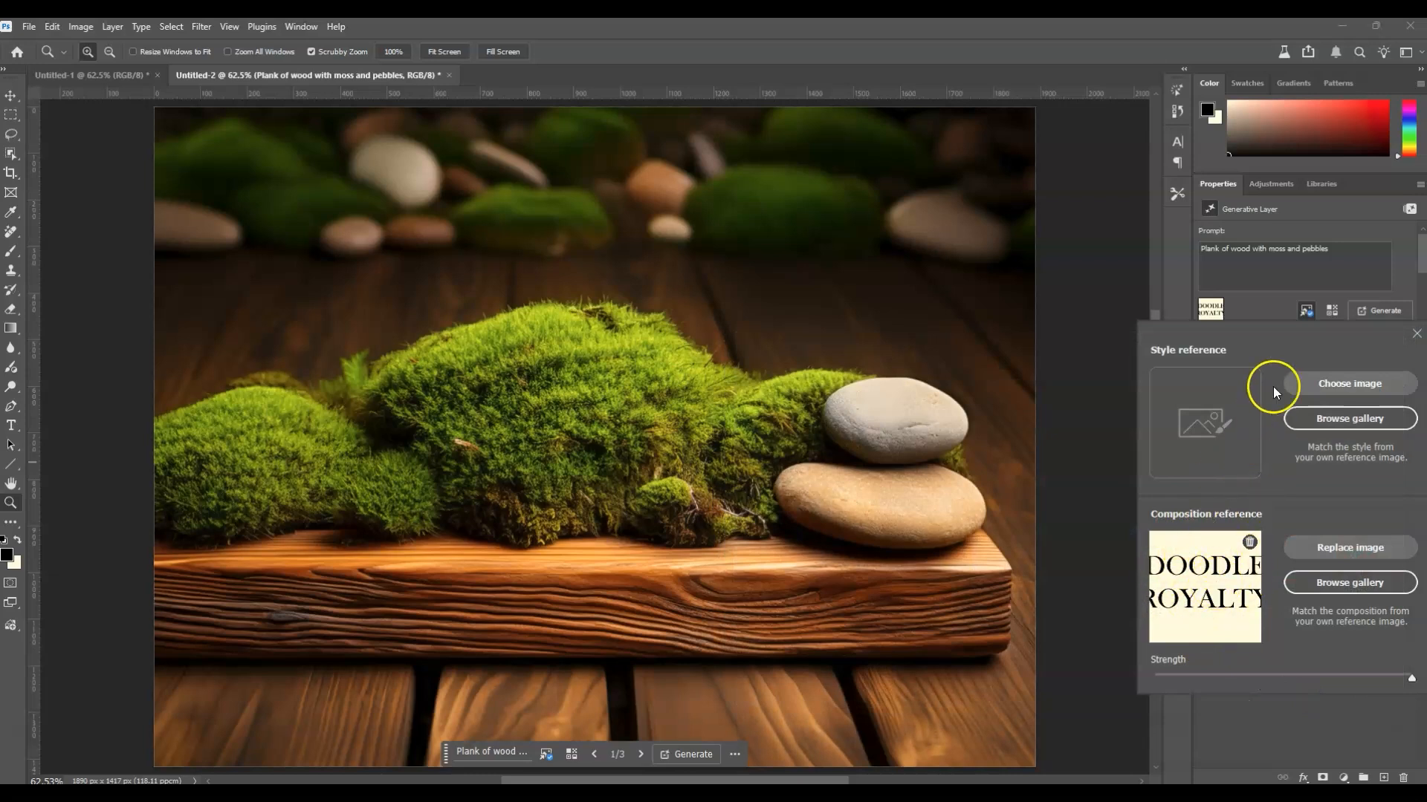
Regenerate the generative layer with the same prompt and the new composition reference
{"action": "left_click", "coordinate": [1262, 265]}
{"action": "left_click", "coordinate": [1336, 275]}
{"action": "left_click", "coordinate": [1376, 315]}
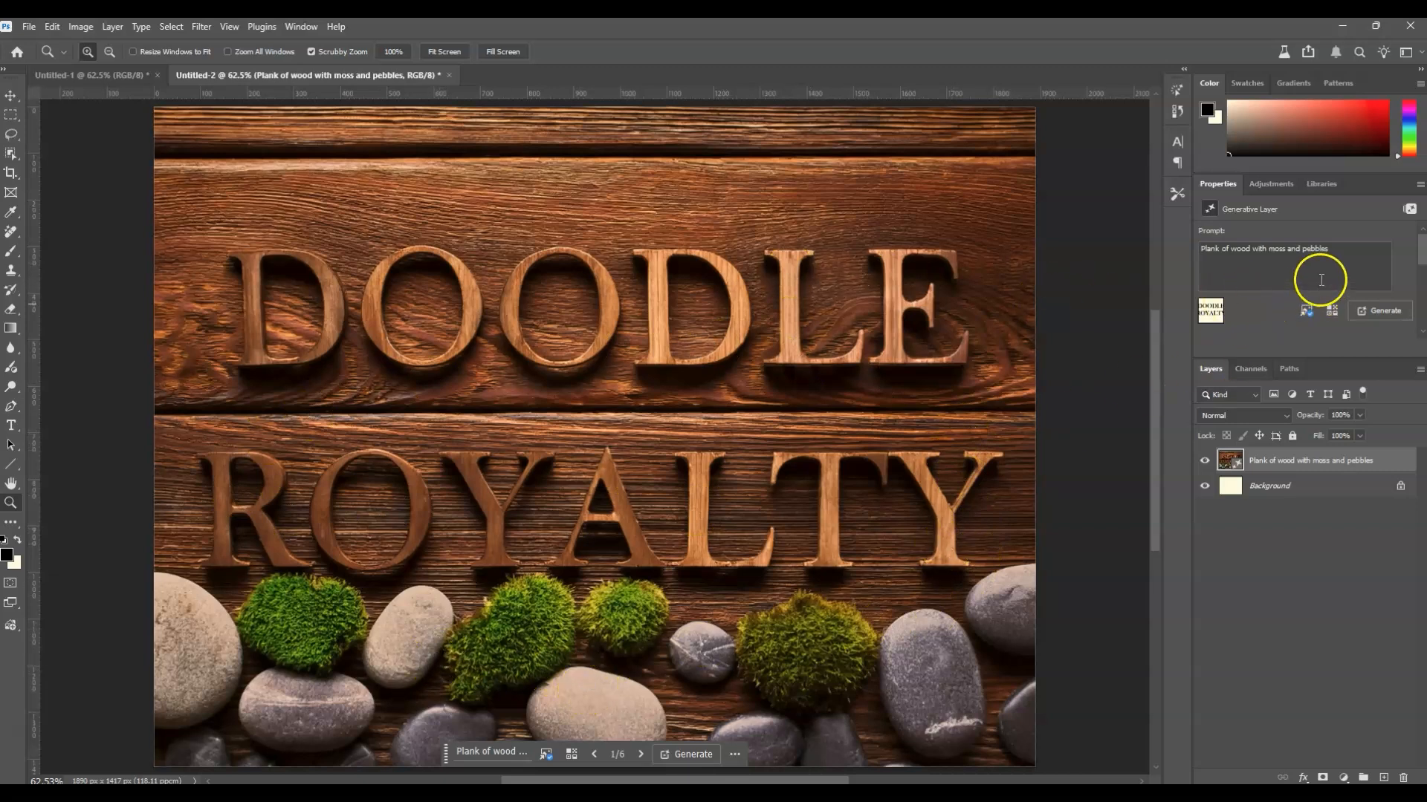
Compare the generated variations and apply the third one, with moss behind the letters
{"action": "scroll", "coordinate": [1323, 279], "scroll_direction": "down", "scroll_amount": 3}
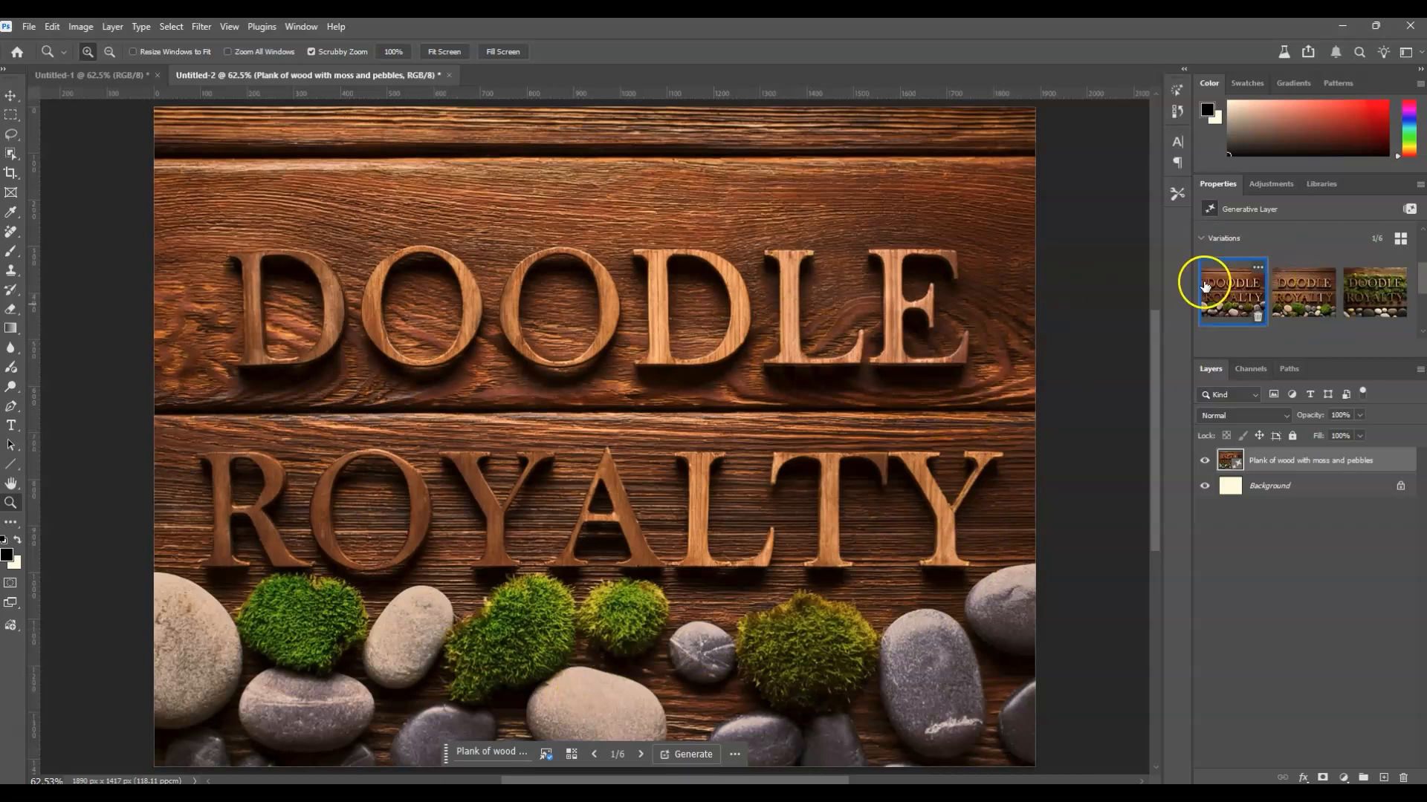
{"action": "left_click", "coordinate": [1300, 291]}
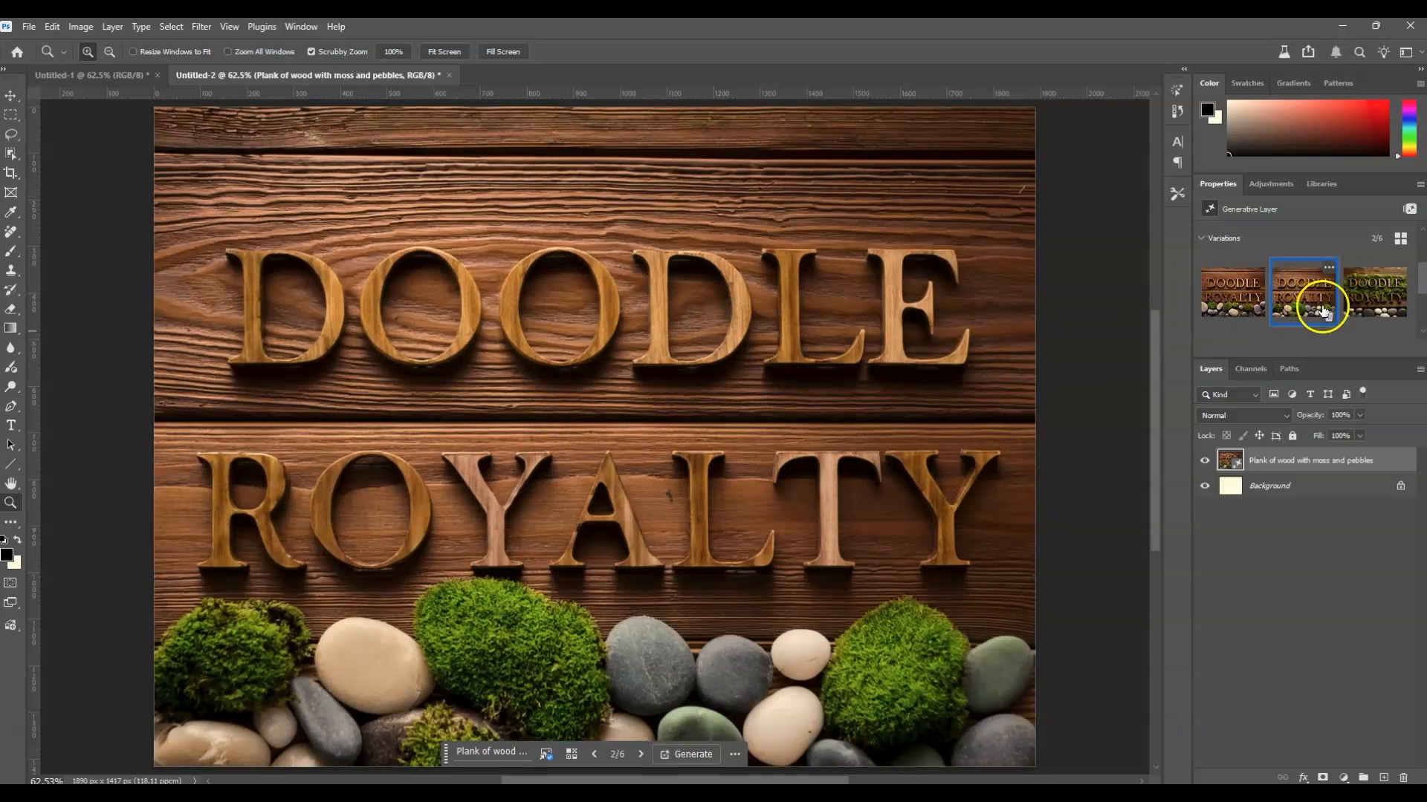
{"action": "left_click", "coordinate": [1375, 292]}
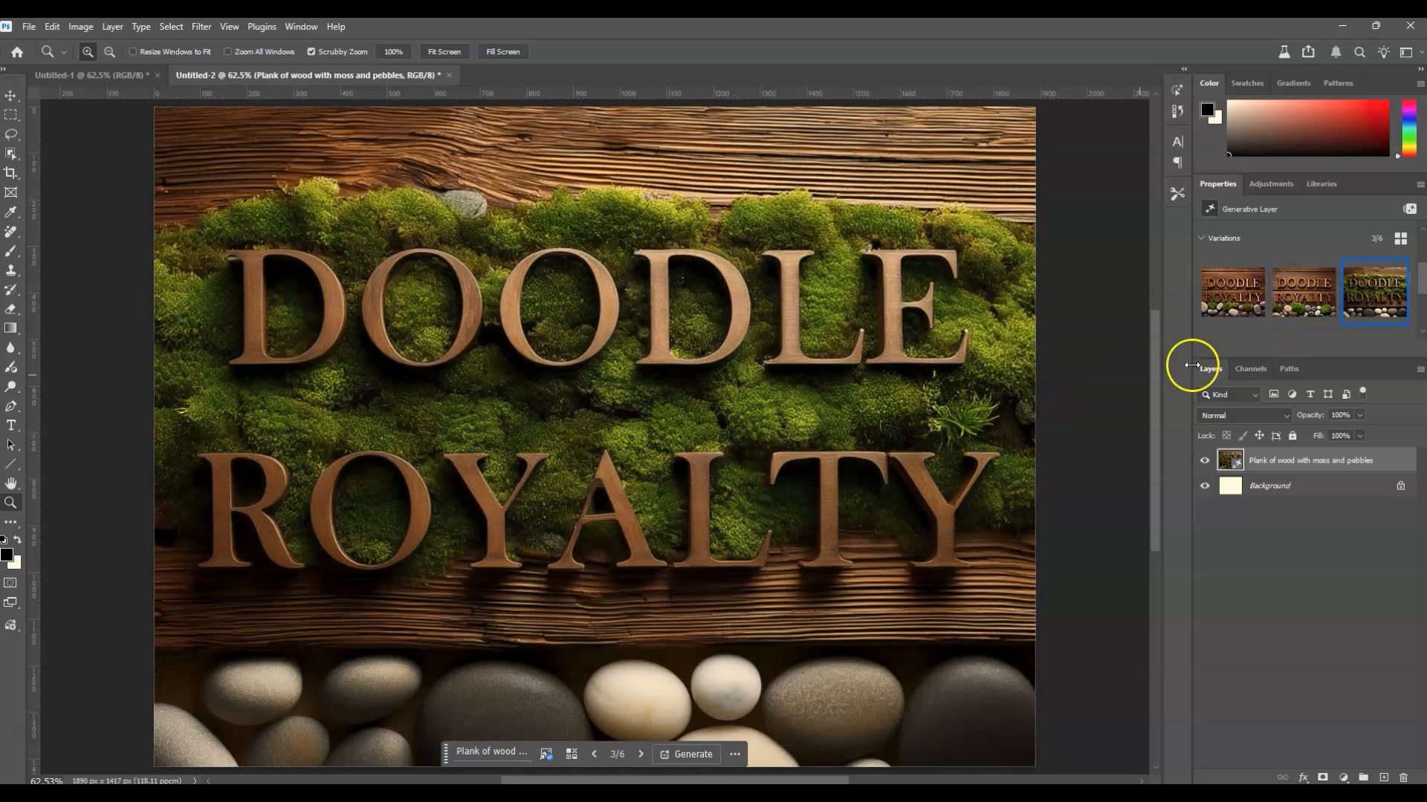
Generate another set of variations for the generative layer with the same prompt and composition reference
{"action": "left_click", "coordinate": [1359, 302]}
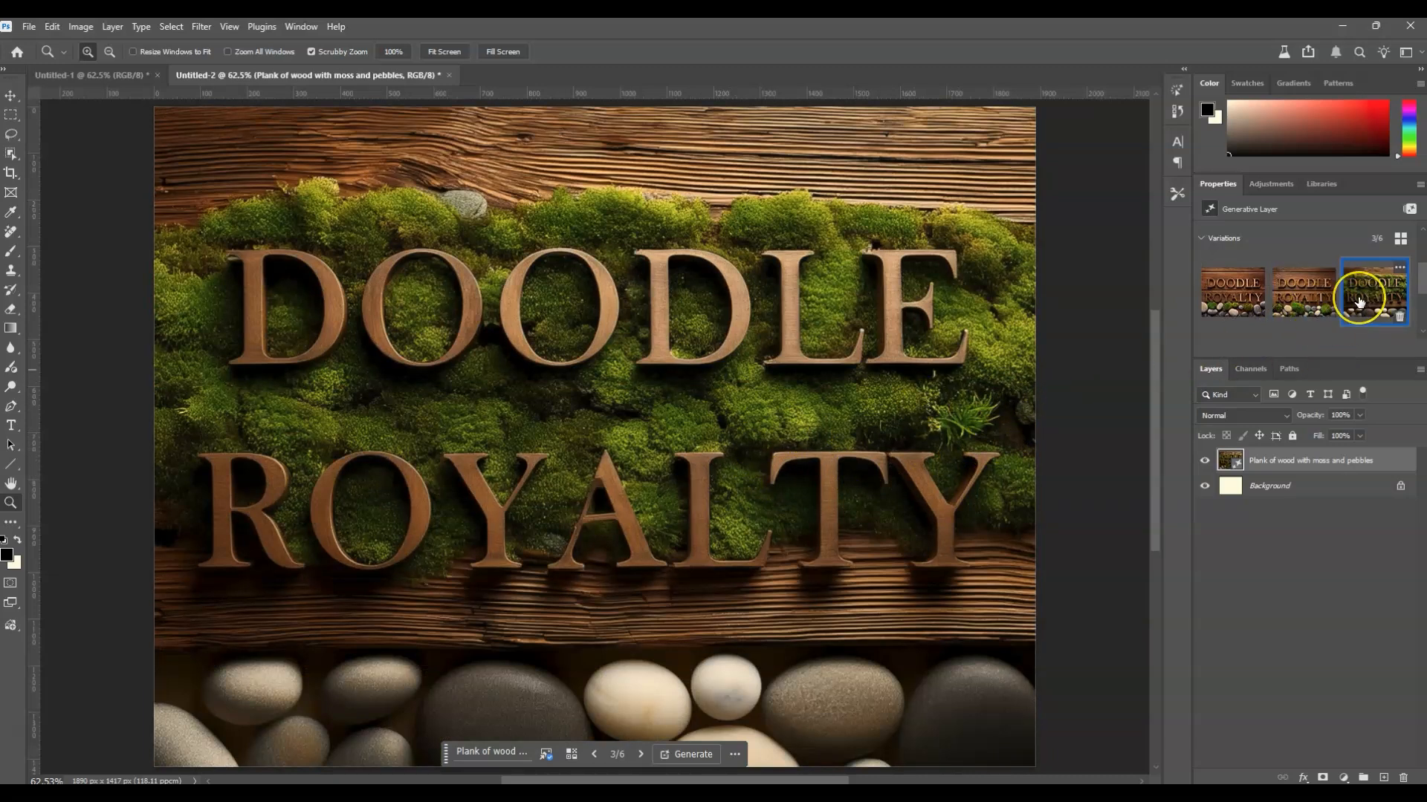
{"action": "scroll", "coordinate": [1341, 302], "scroll_direction": "down", "scroll_amount": 2}
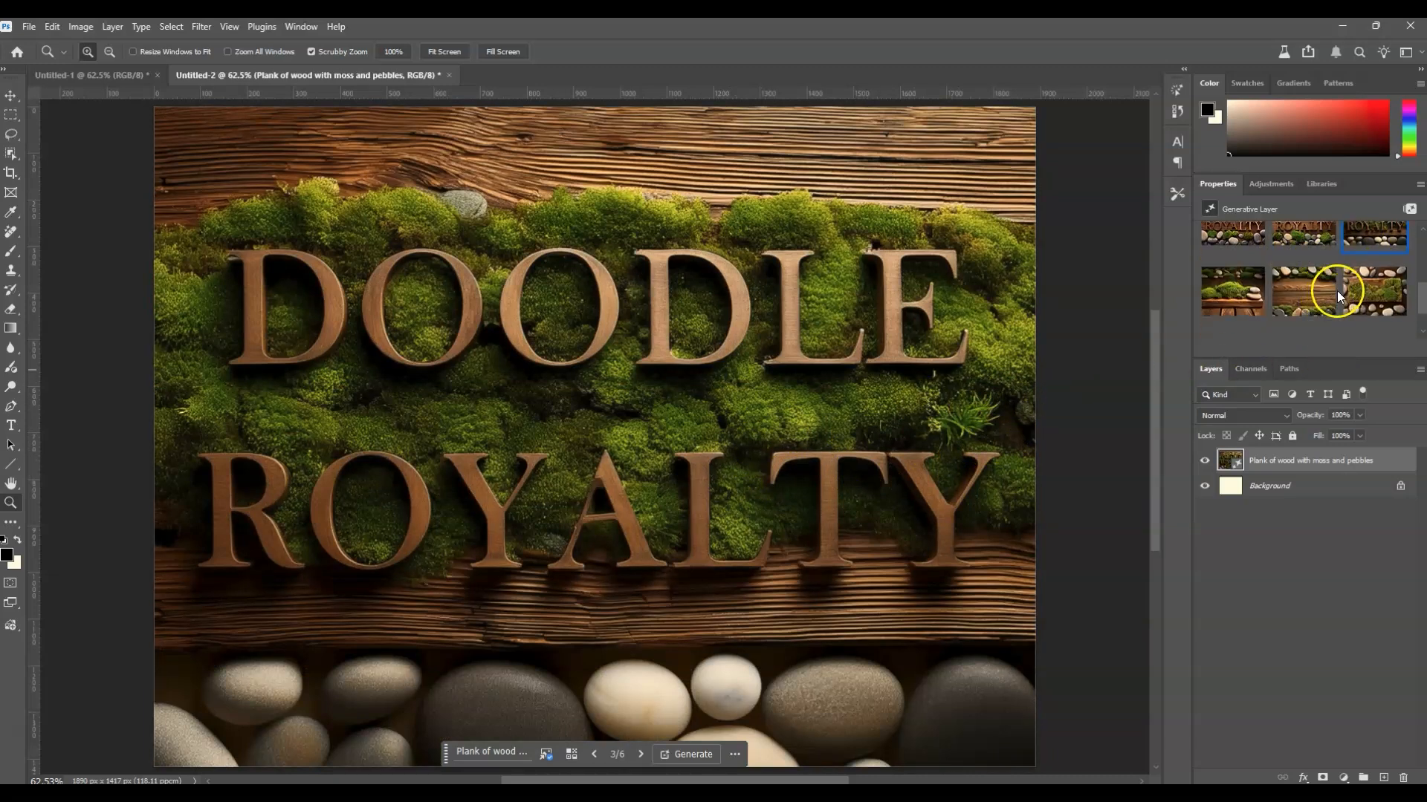
{"action": "scroll", "coordinate": [1364, 294], "scroll_direction": "up", "scroll_amount": 2}
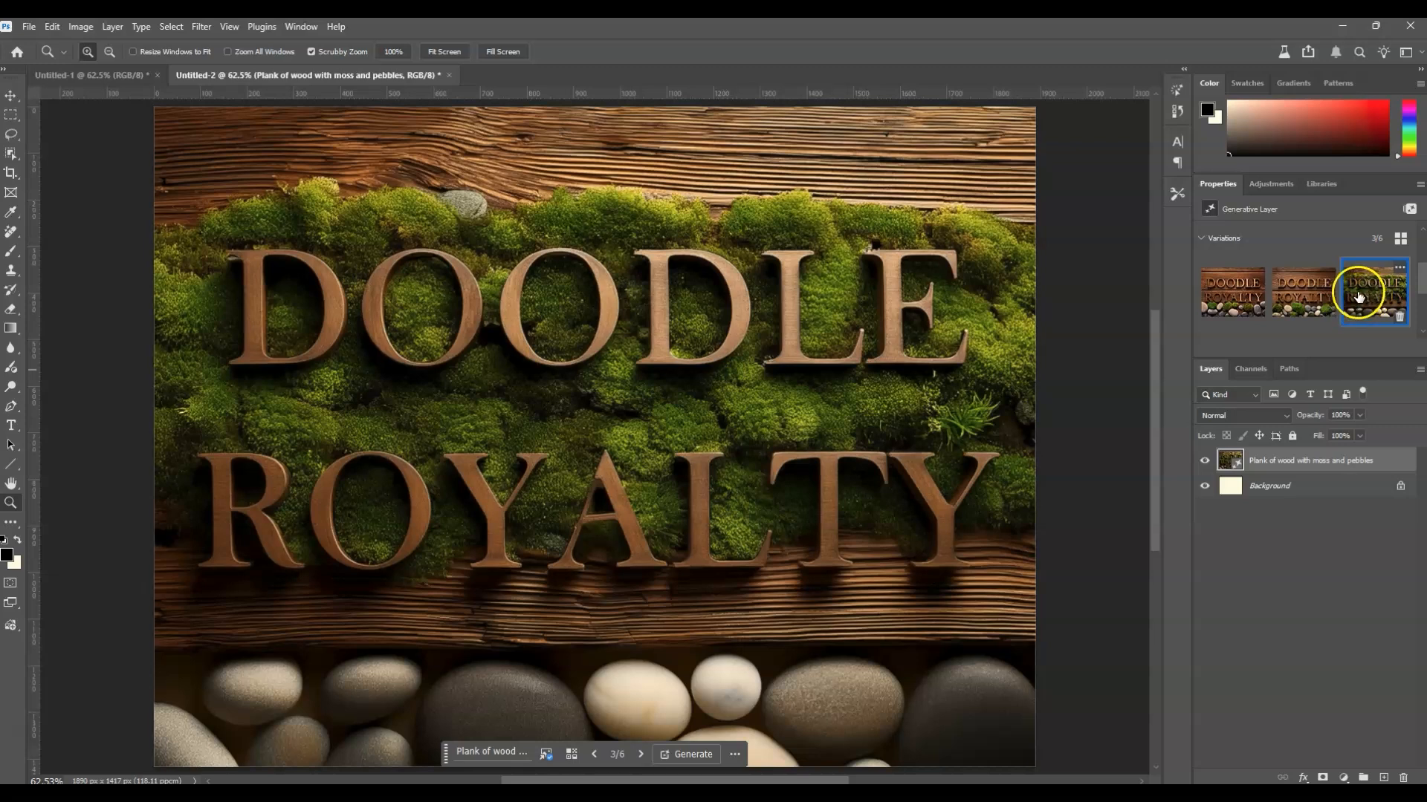
{"action": "scroll", "coordinate": [1365, 296], "scroll_direction": "down", "scroll_amount": 1}
{"action": "scroll", "coordinate": [1366, 292], "scroll_direction": "up", "scroll_amount": 1}
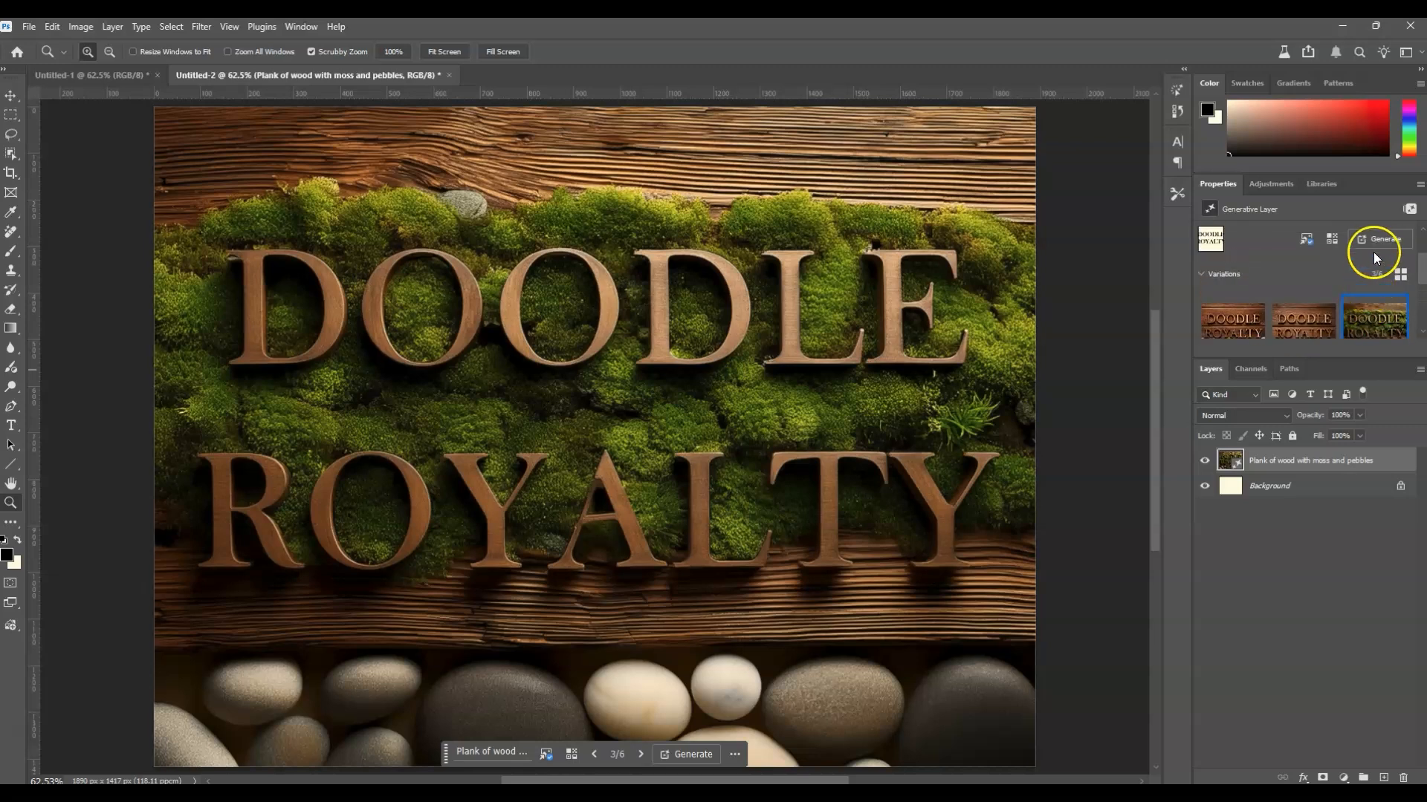
{"action": "left_click", "coordinate": [1373, 247]}
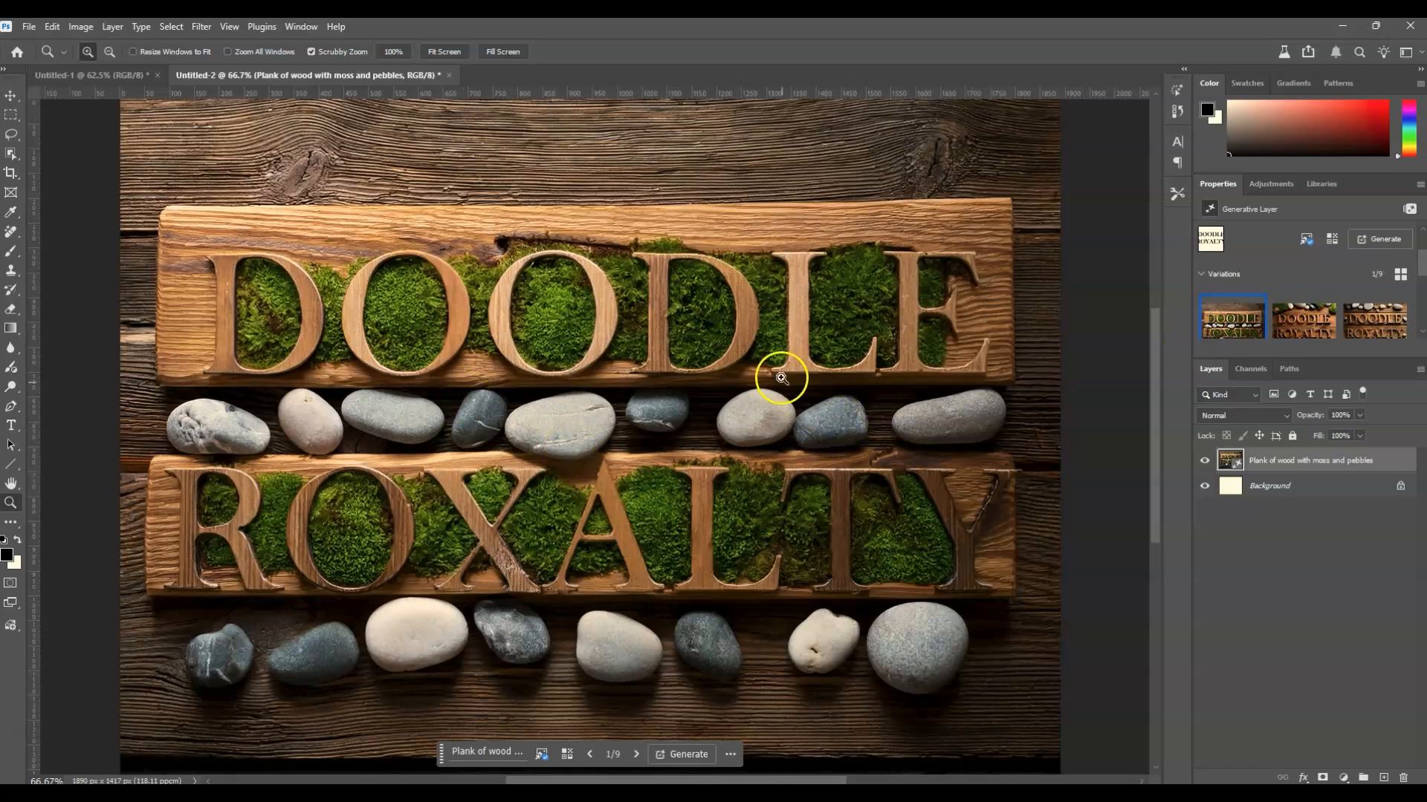
Compare the new variations and apply the third one, with pebbles above the lettering and moss below it
{"action": "scroll", "coordinate": [1283, 331], "scroll_direction": "down", "scroll_amount": 2}
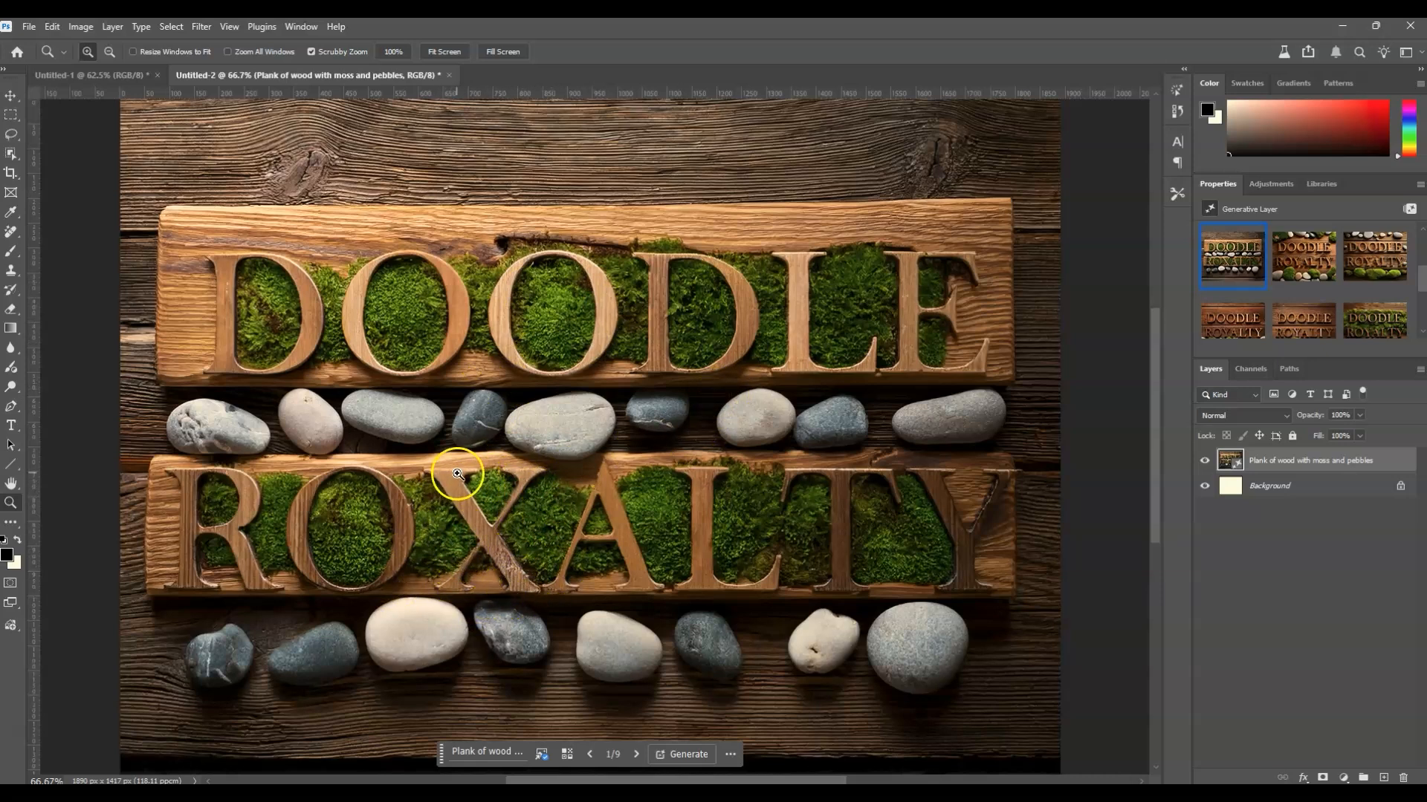
{"action": "left_click", "coordinate": [1281, 280]}
{"action": "left_click", "coordinate": [1359, 275]}
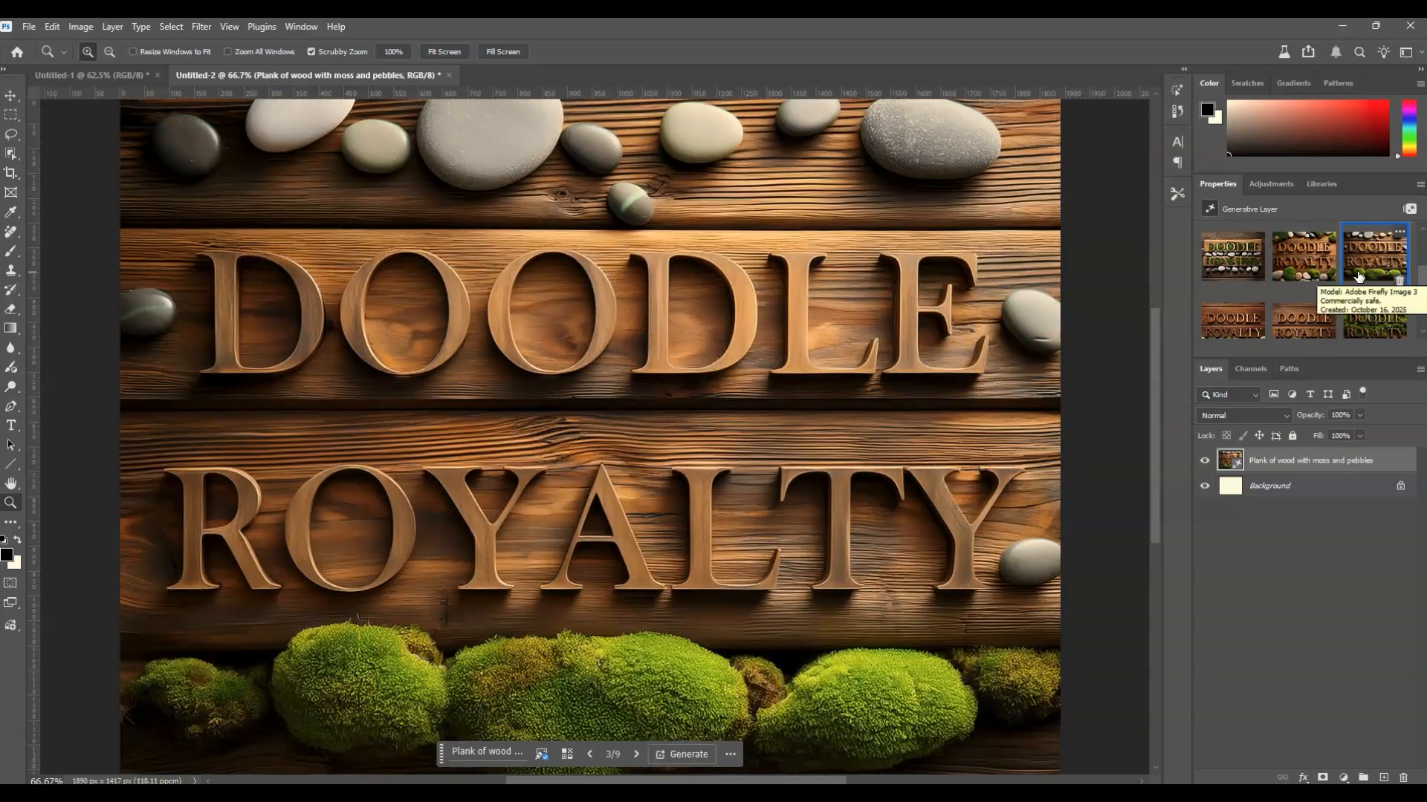
{"action": "left_click", "coordinate": [1354, 281]}
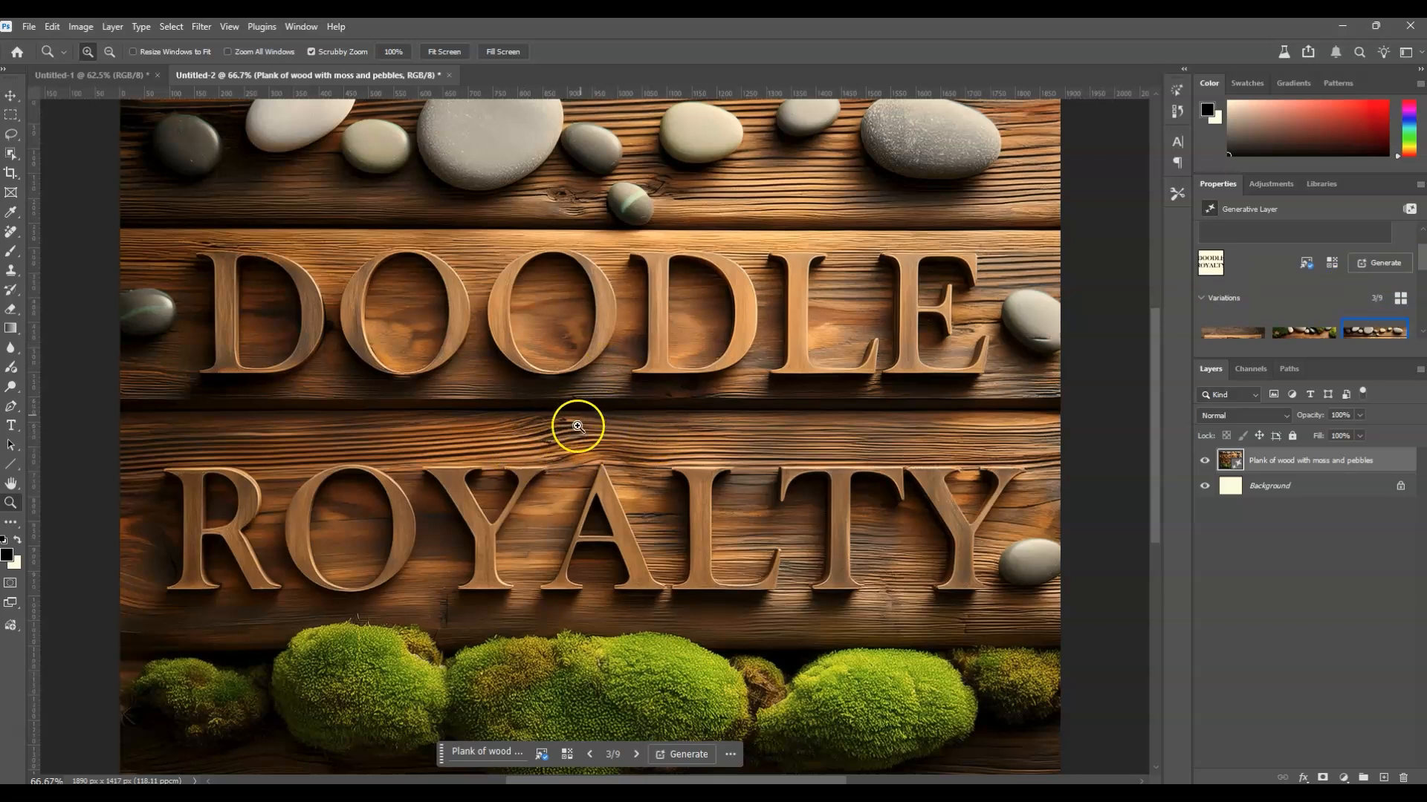
Extend the generative layer's prompt to "Plank of wood with moss and pebbles, red walking with moist" and generate new variations
{"action": "left_click_drag", "start_coordinate": [1155, 405], "coordinate": [1182, 401]}
{"action": "scroll", "coordinate": [1289, 275], "scroll_direction": "up", "scroll_amount": 2}
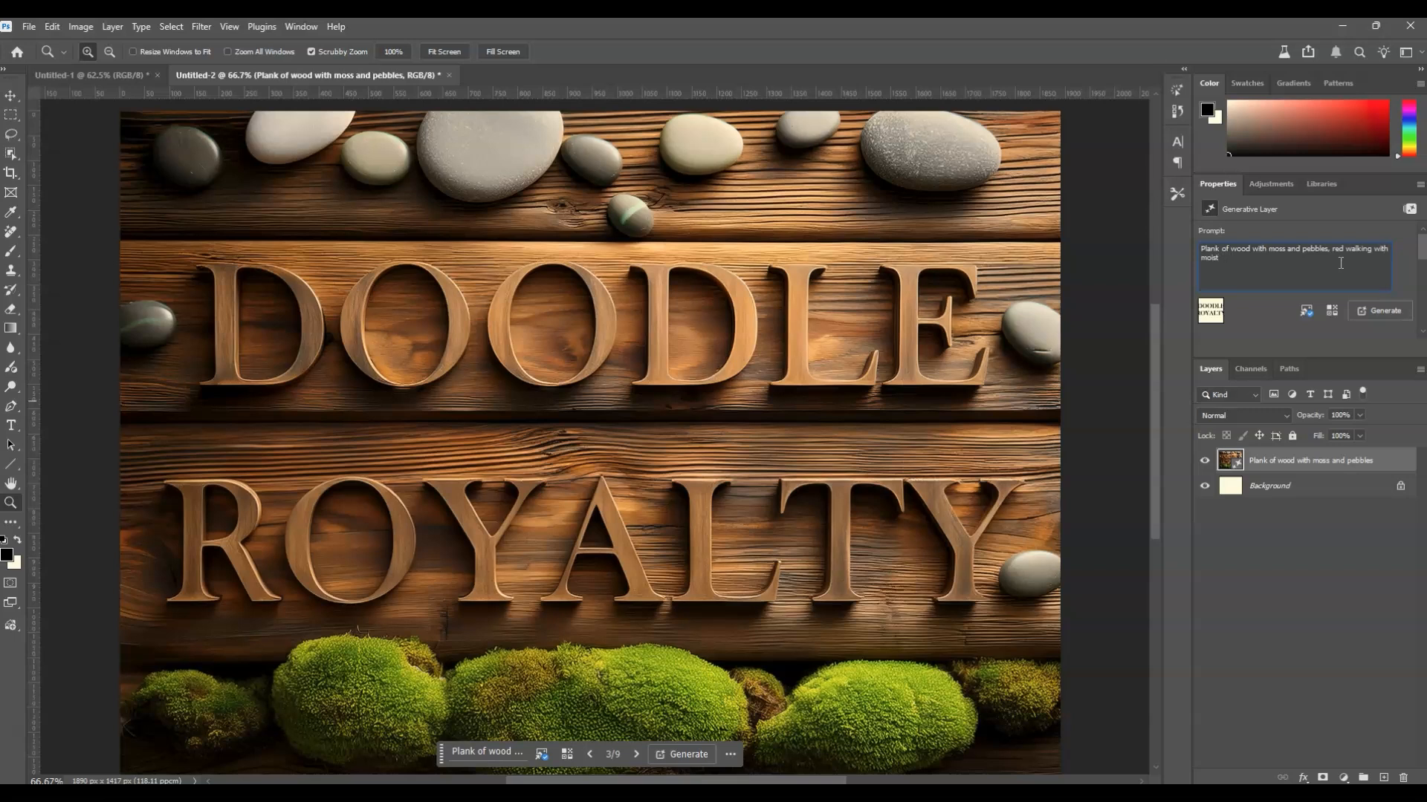
{"action": "left_click", "coordinate": [1370, 310]}
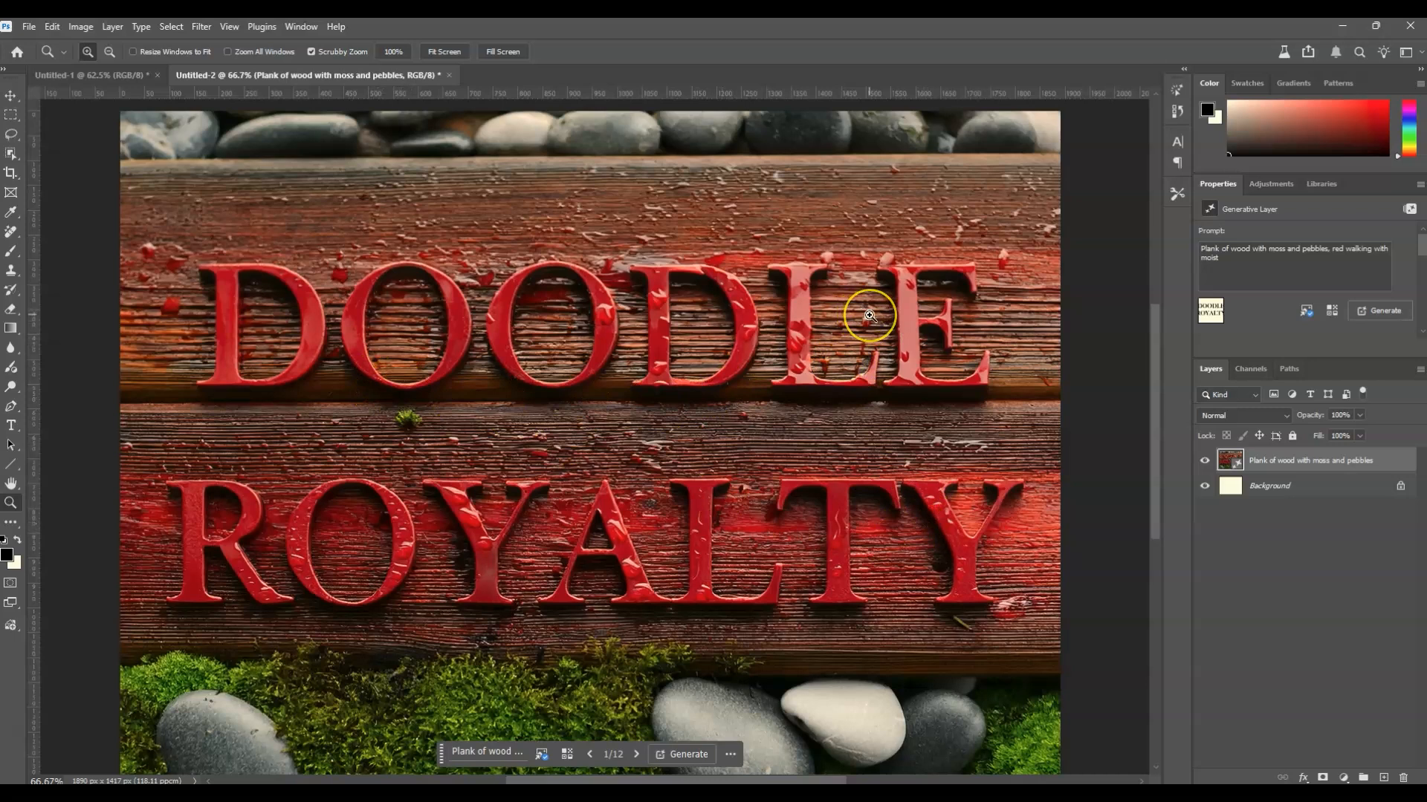
Insert "ant" after "red" in the generative layer's prompt and regenerate the image
{"action": "left_click", "coordinate": [1372, 249]}
{"action": "left_click", "coordinate": [1348, 249]}
{"action": "type", "text": "ant"}
{"action": "key", "text": "Return"}
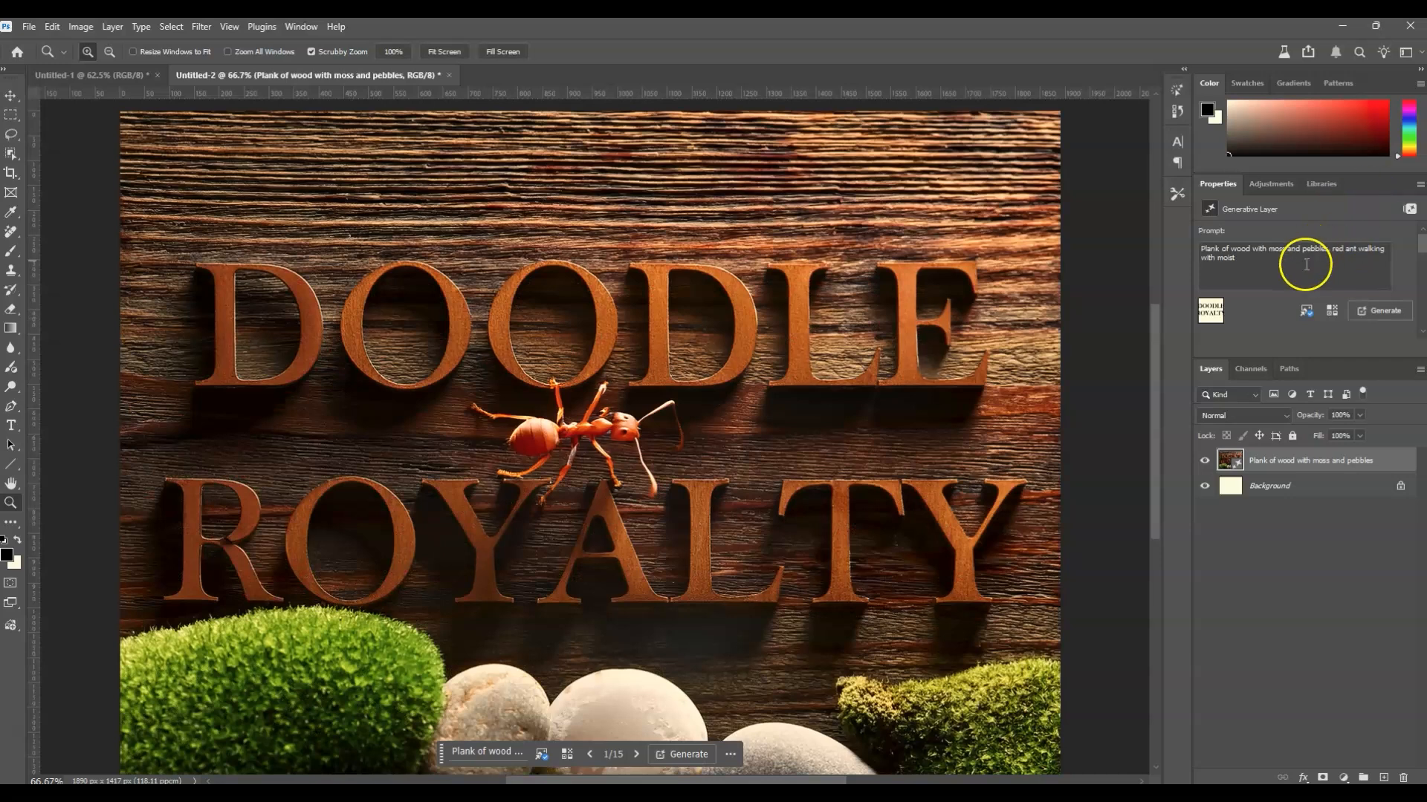
Compare the red ant variations, apply the third one with moss above and below the golden letters, and deselect the layer
{"action": "scroll", "coordinate": [1293, 333], "scroll_direction": "down", "scroll_amount": 2}
{"action": "left_click", "coordinate": [1309, 301]}
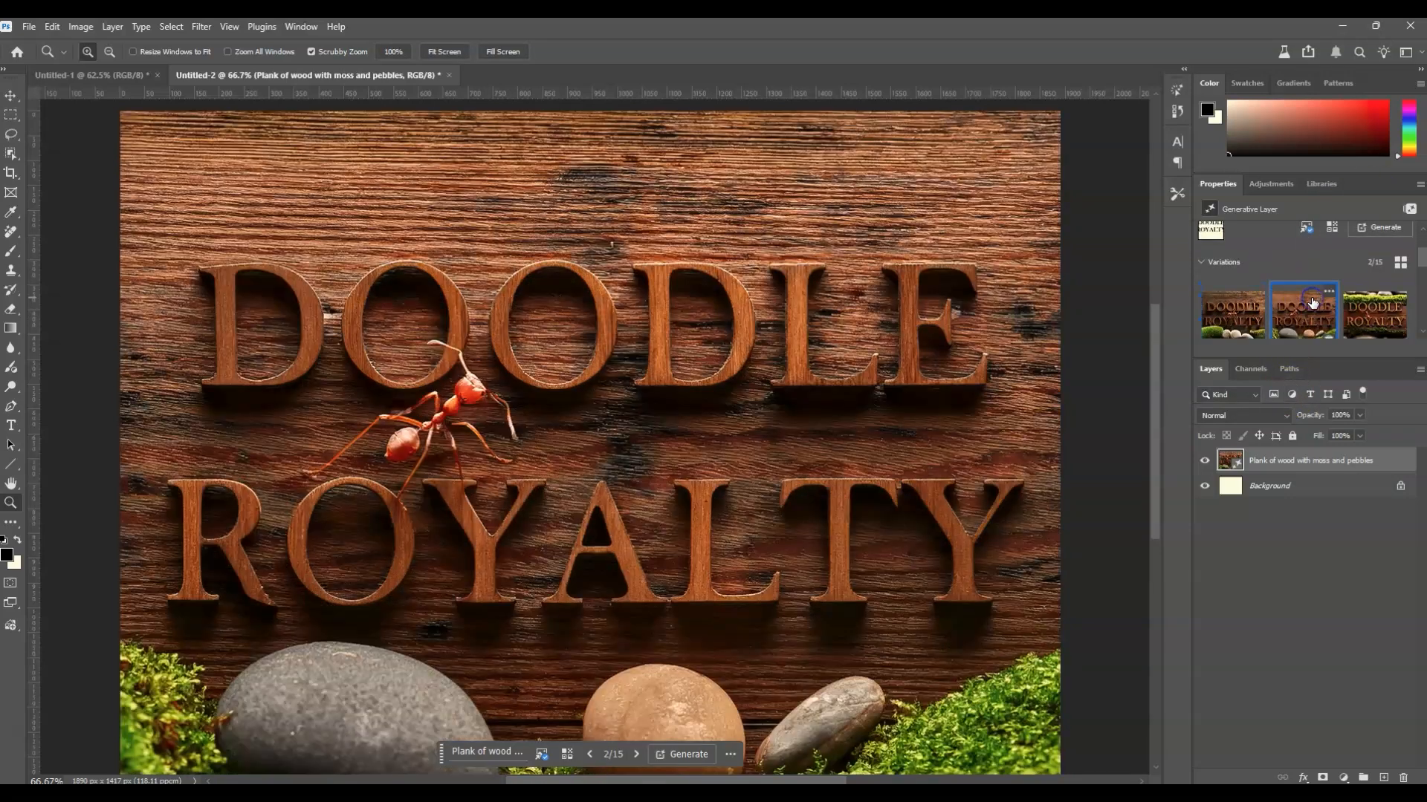
{"action": "left_click", "coordinate": [1351, 322]}
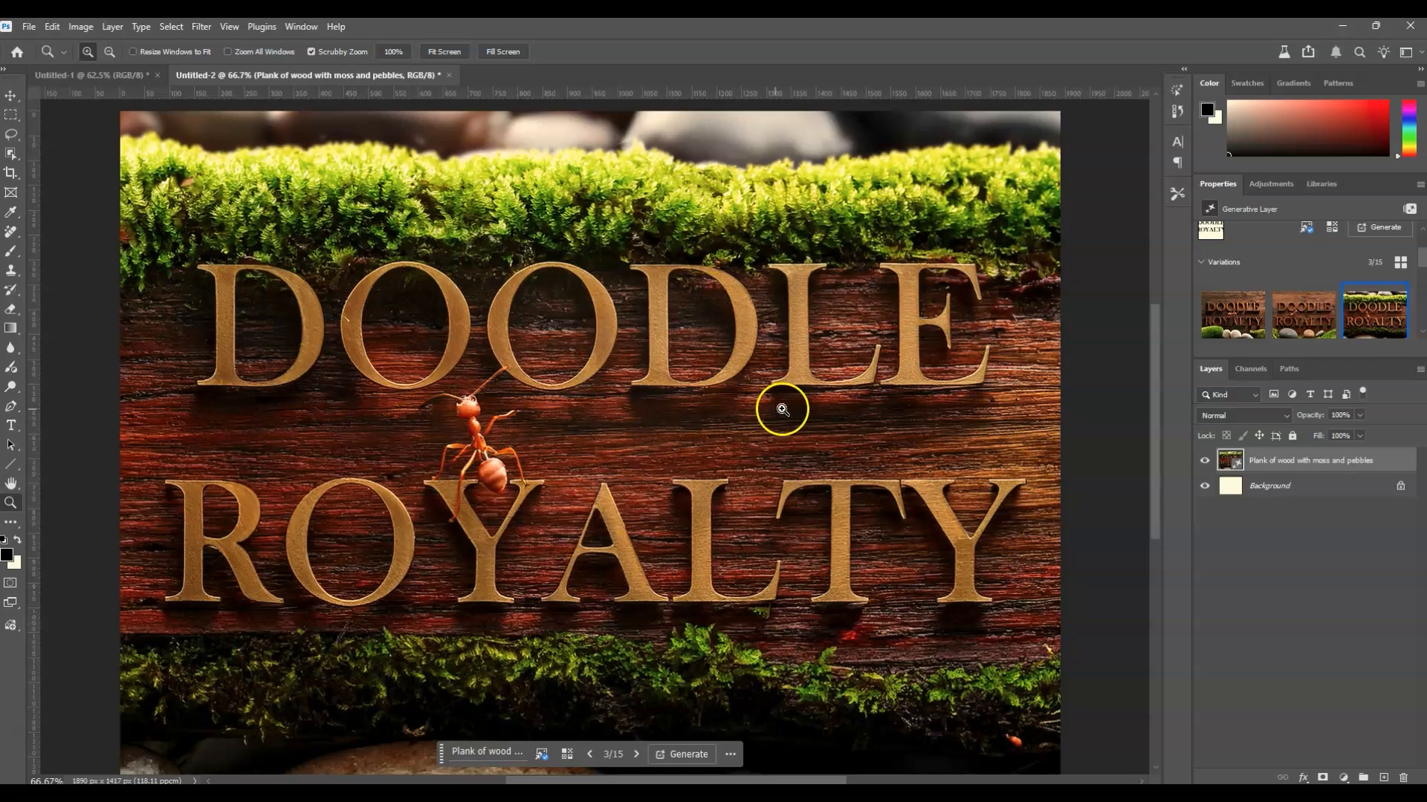
{"action": "left_click", "coordinate": [1341, 597]}
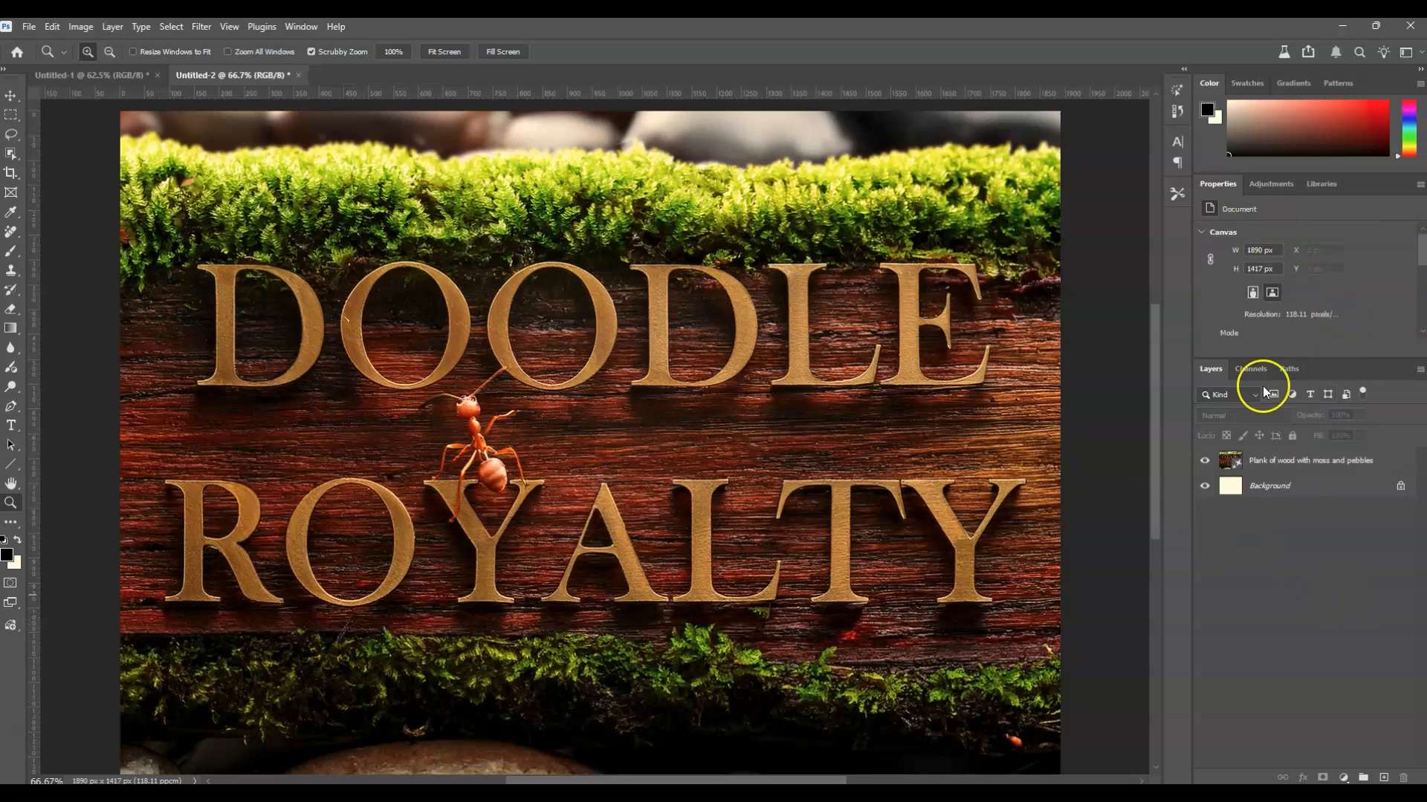
Reselect the generative layer, review its full set of generated variations, and deselect it
{"action": "left_click", "coordinate": [1273, 460]}
{"action": "scroll", "coordinate": [1300, 263], "scroll_direction": "down", "scroll_amount": 5}
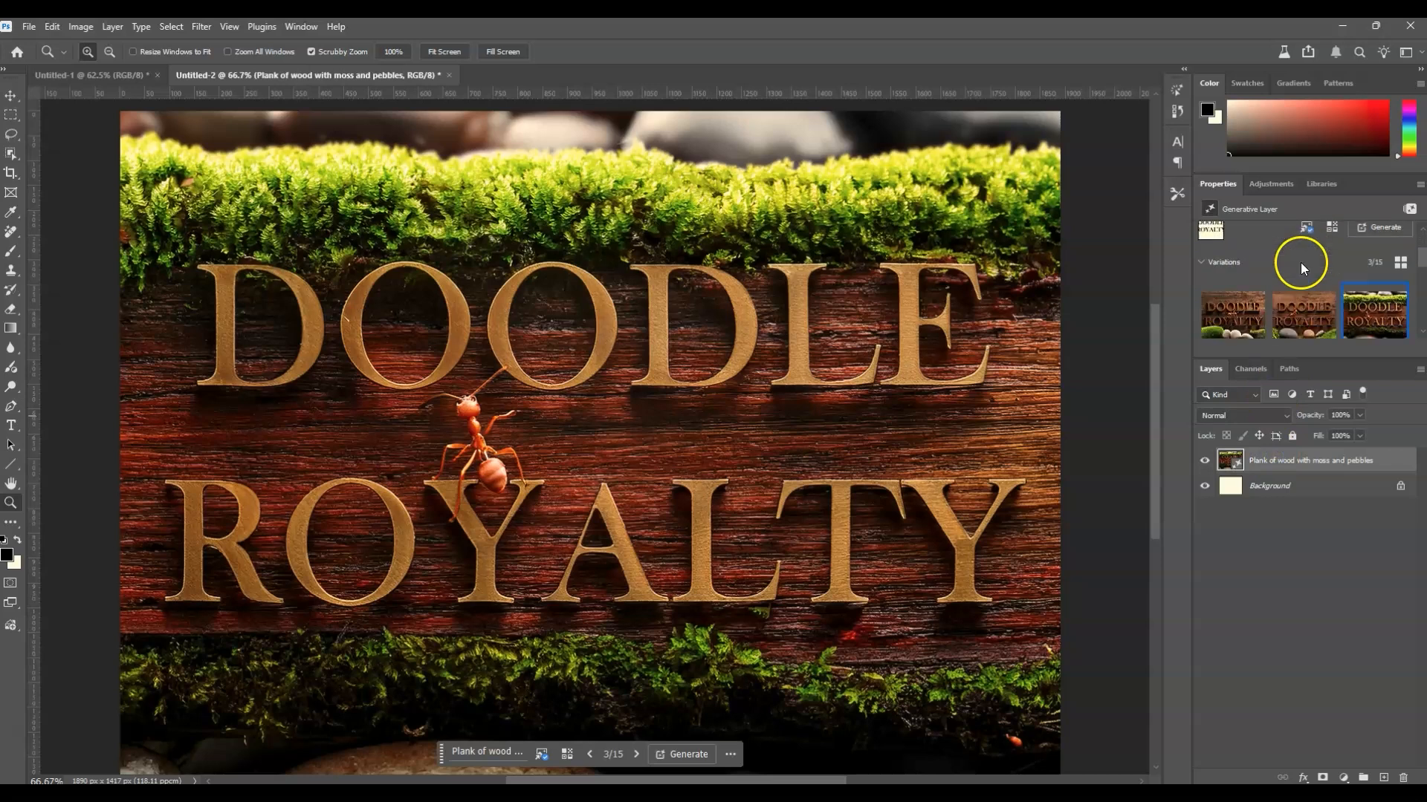
{"action": "scroll", "coordinate": [1302, 265], "scroll_direction": "down", "scroll_amount": 5}
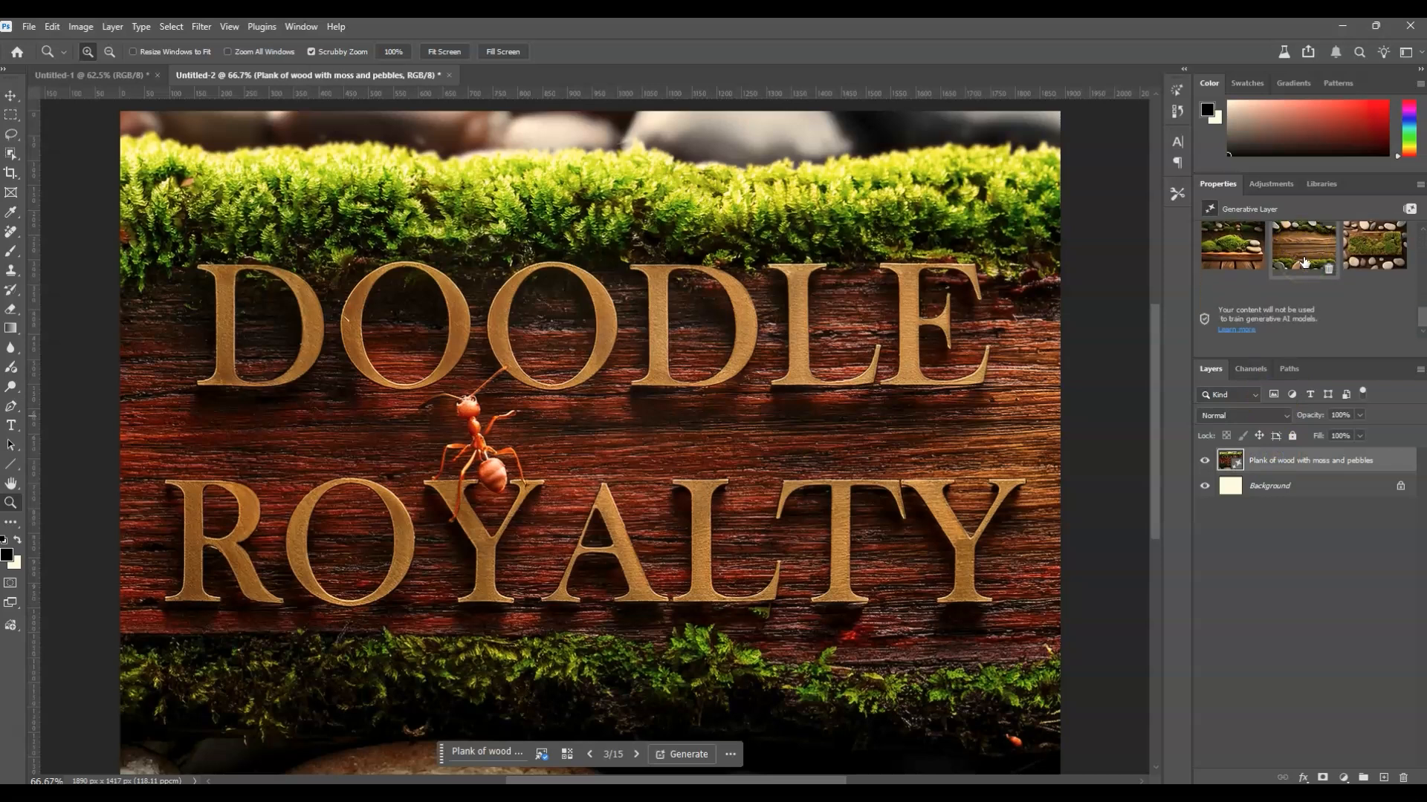
{"action": "scroll", "coordinate": [1325, 295], "scroll_direction": "up", "scroll_amount": 5}
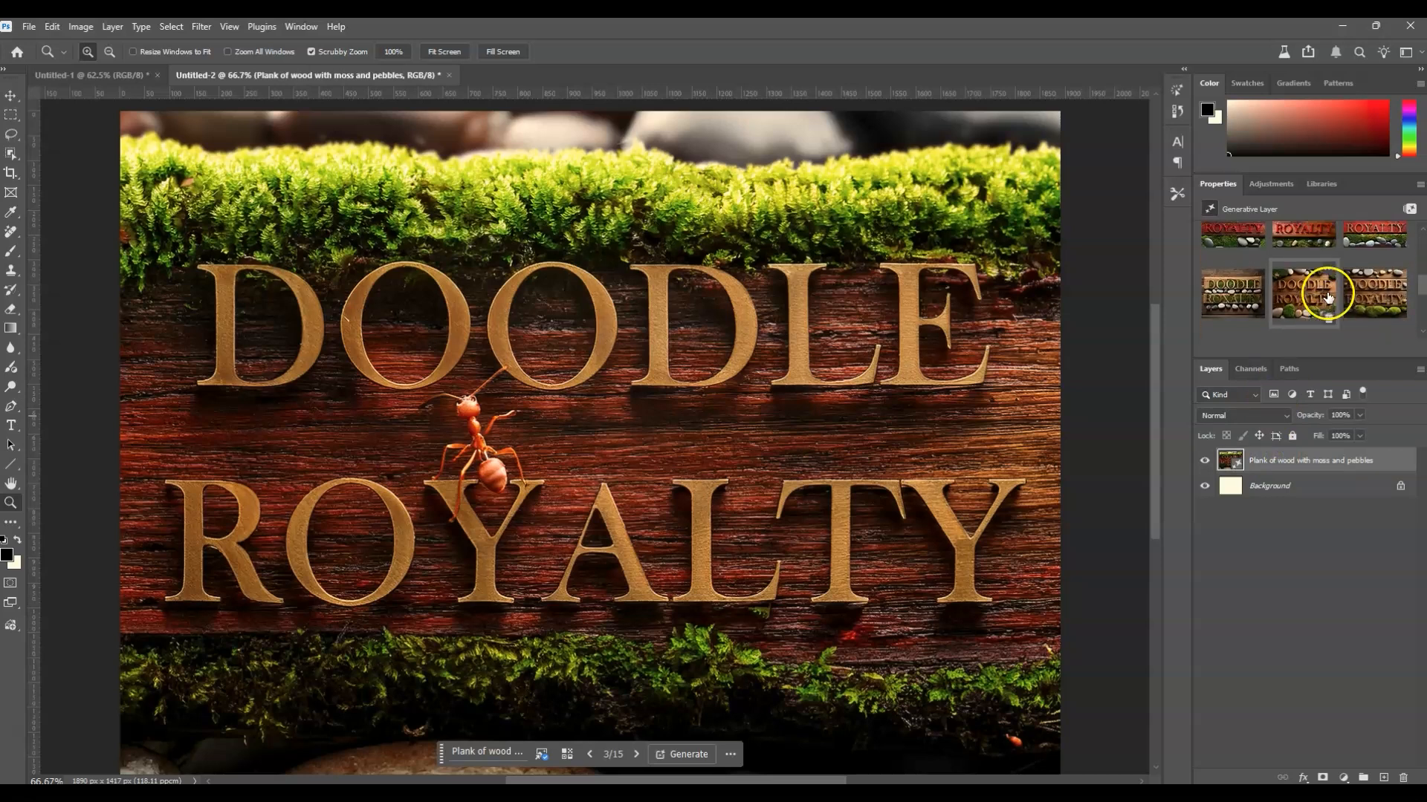
{"action": "scroll", "coordinate": [1327, 294], "scroll_direction": "up", "scroll_amount": 5}
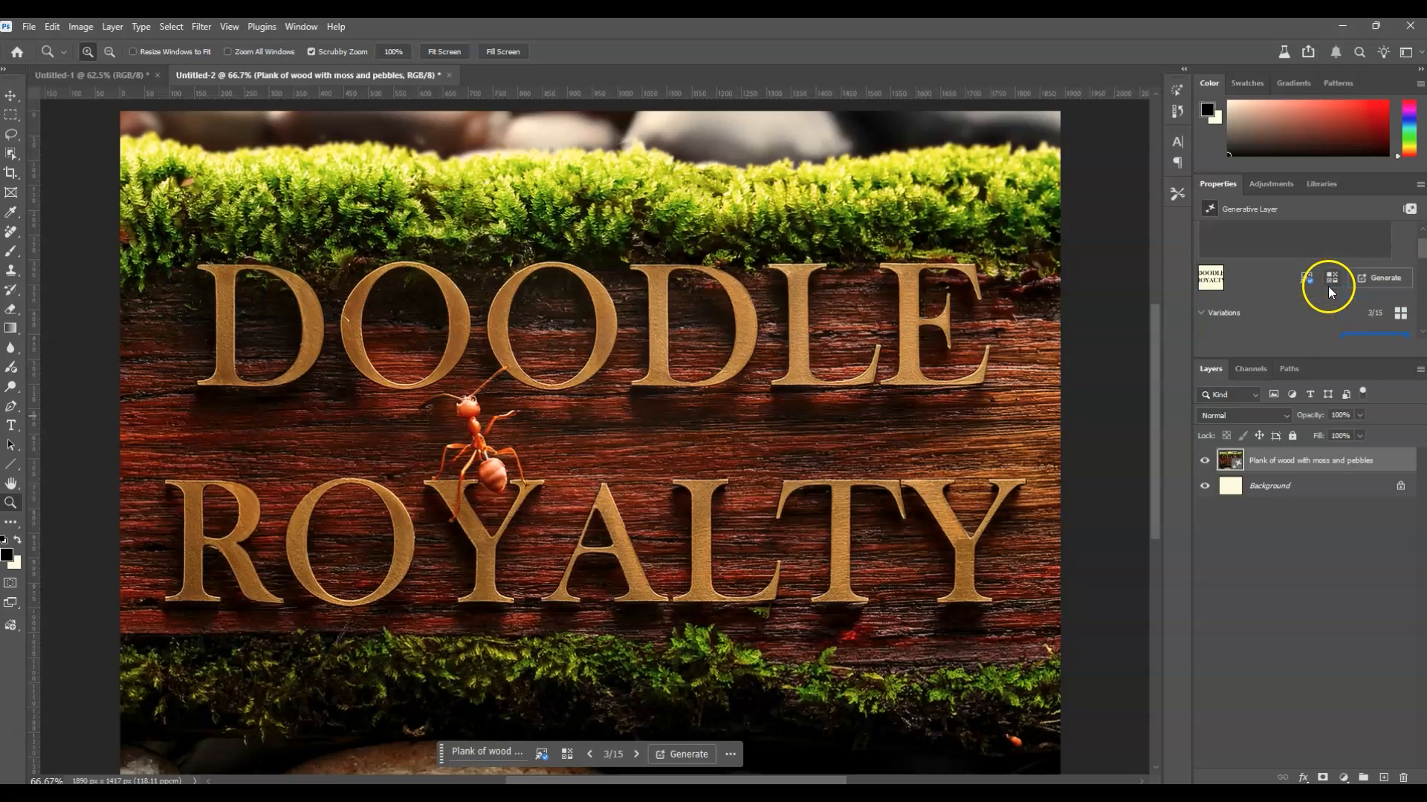
{"action": "left_click", "coordinate": [1310, 571]}
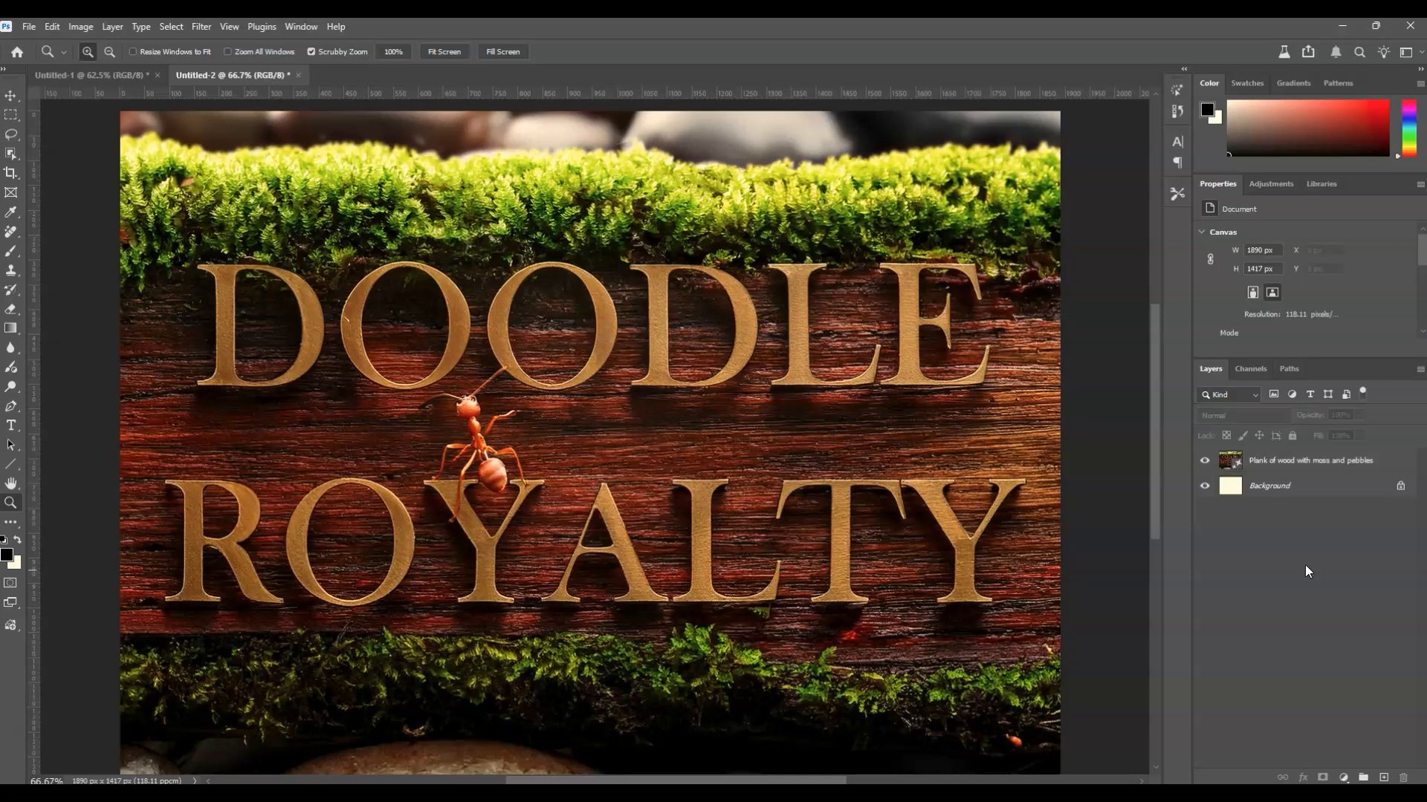